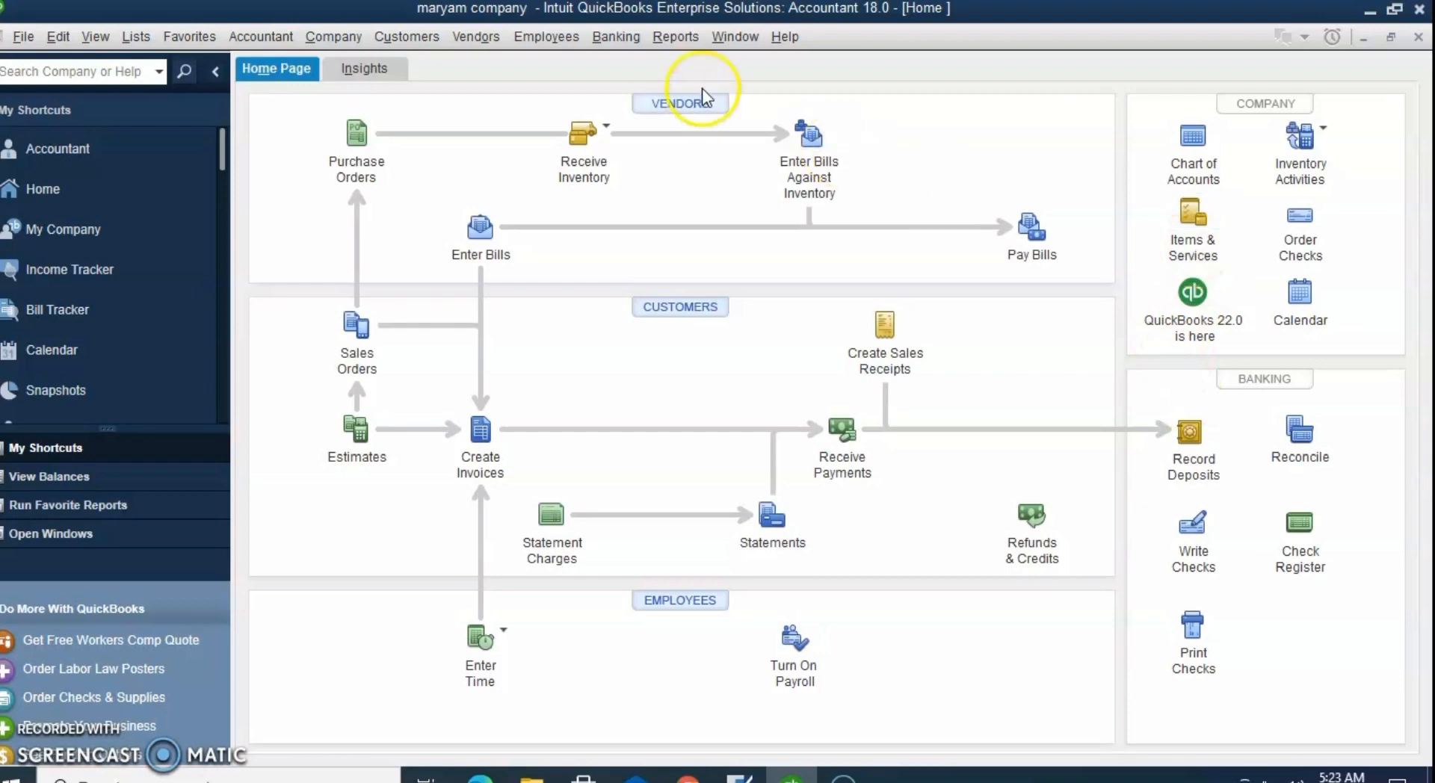
Open the Inventory Valuation Summary report to check the stock of the inventory items, and minimize it
left_click(667, 39)
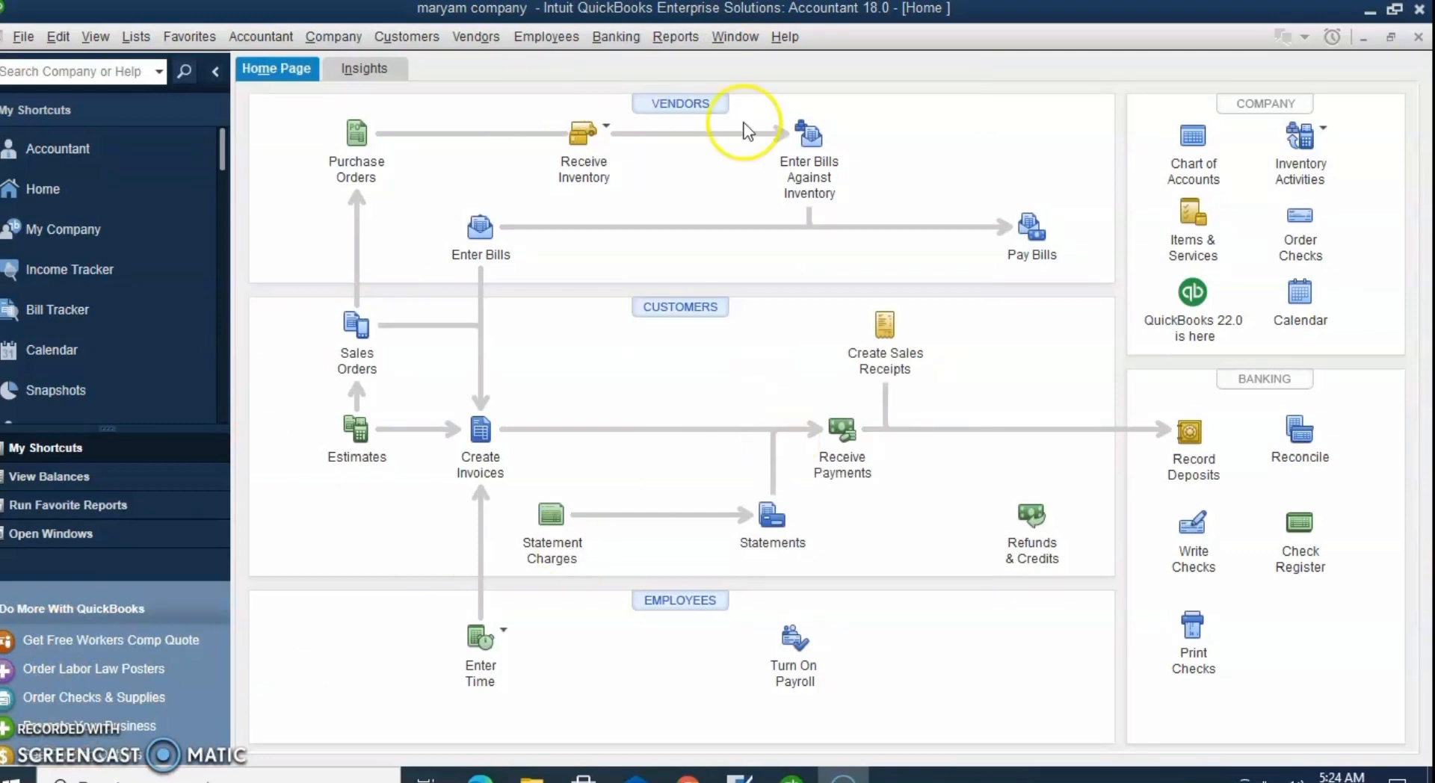
left_click(673, 42)
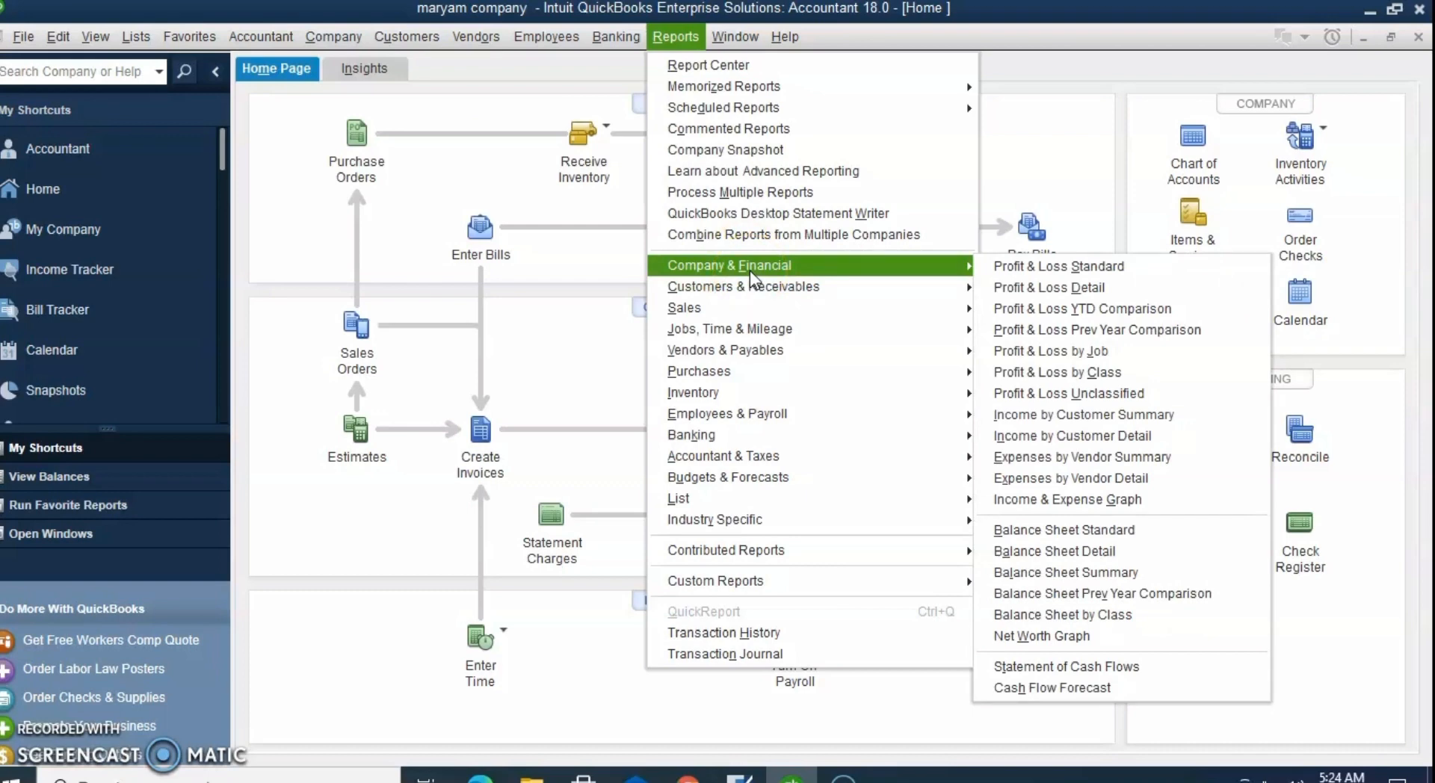
mouse_move(737, 357)
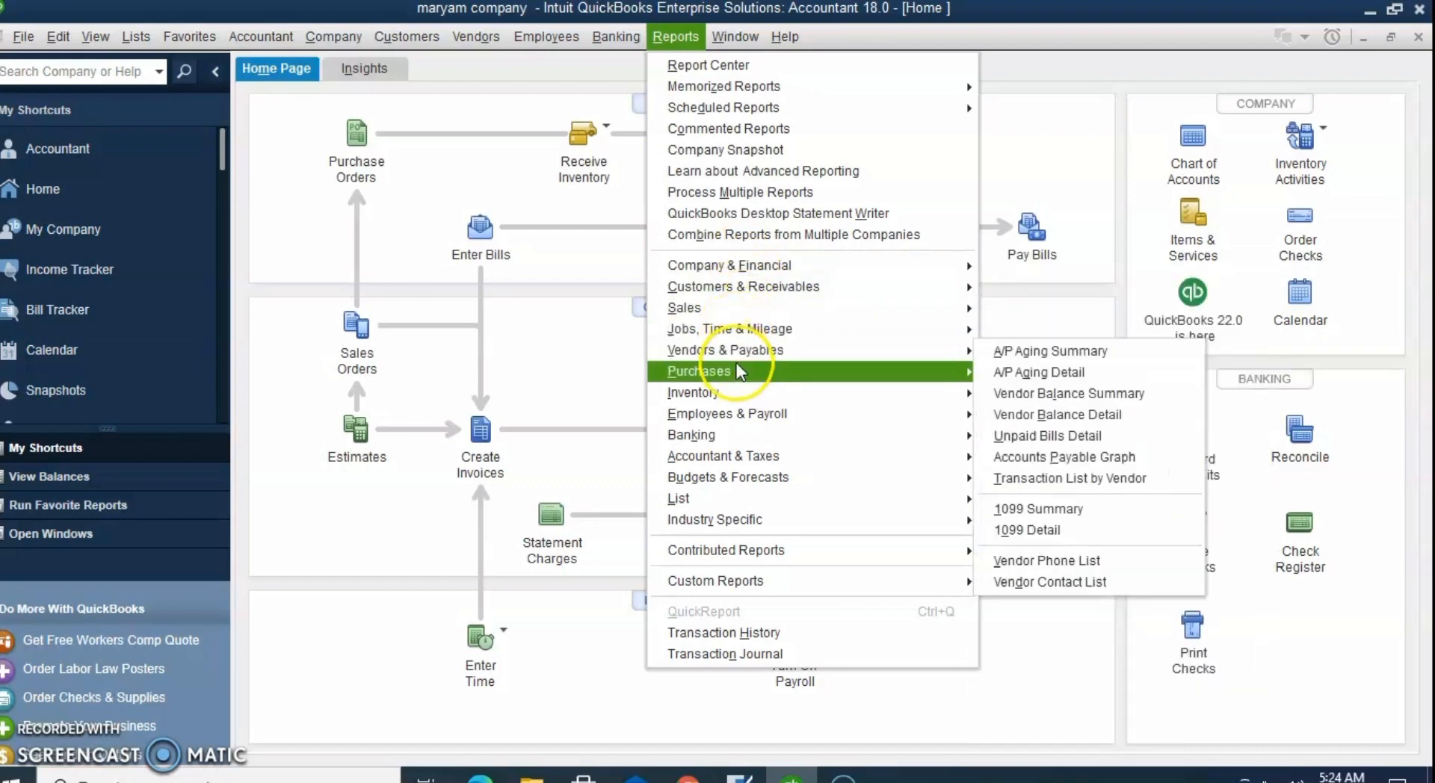
mouse_move(733, 395)
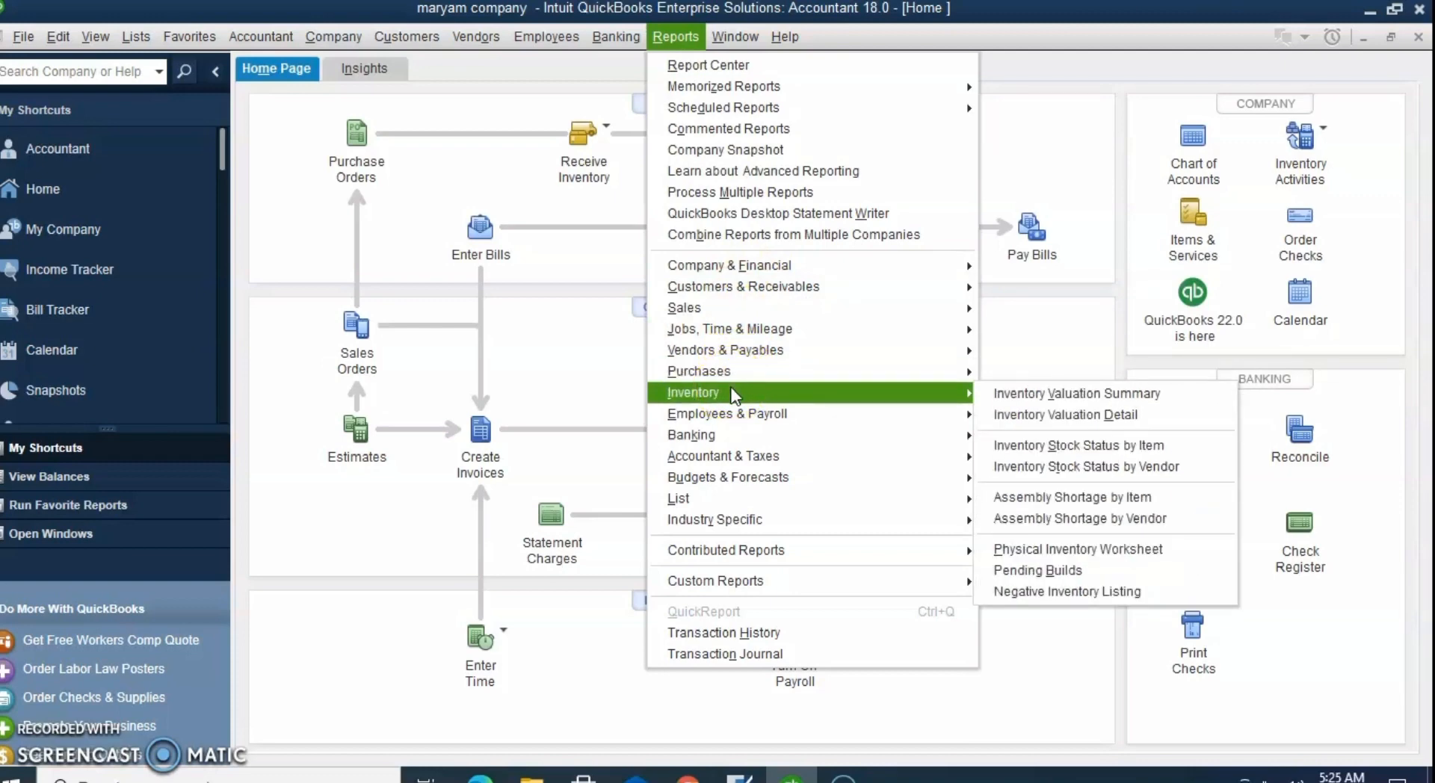
left_click(1002, 399)
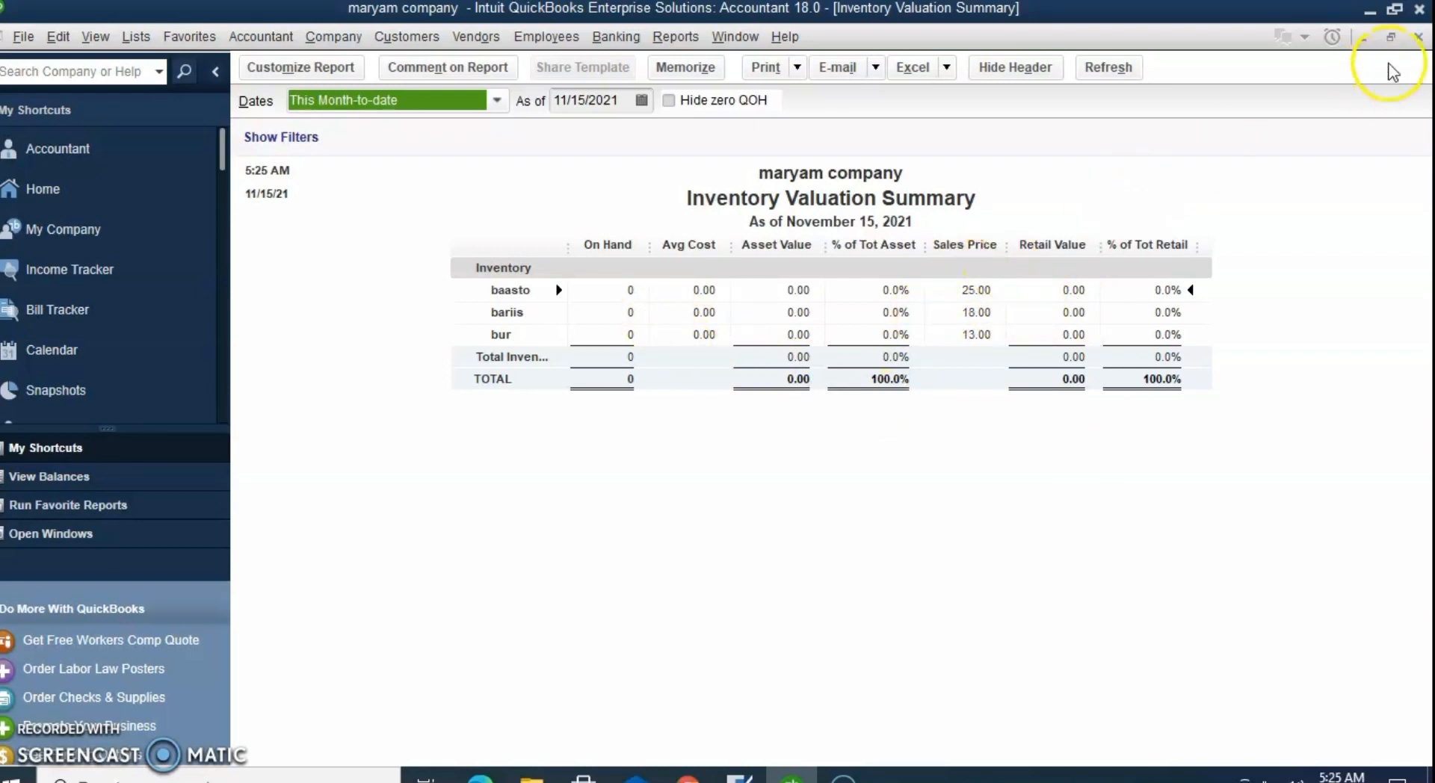
left_click(1365, 42)
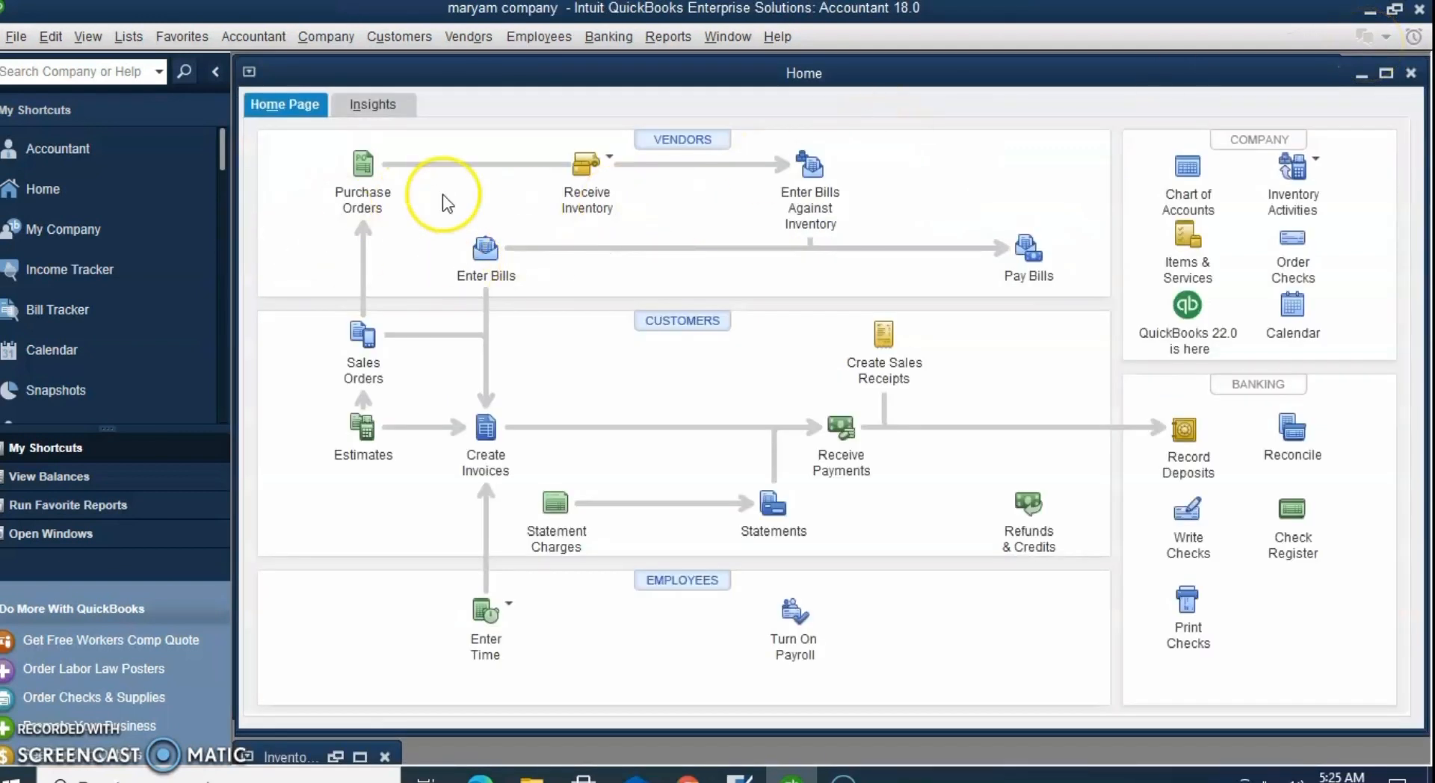
Start a new purchase order in a maximized window and add item baasto with quantity 100 on the first line
left_click(371, 200)
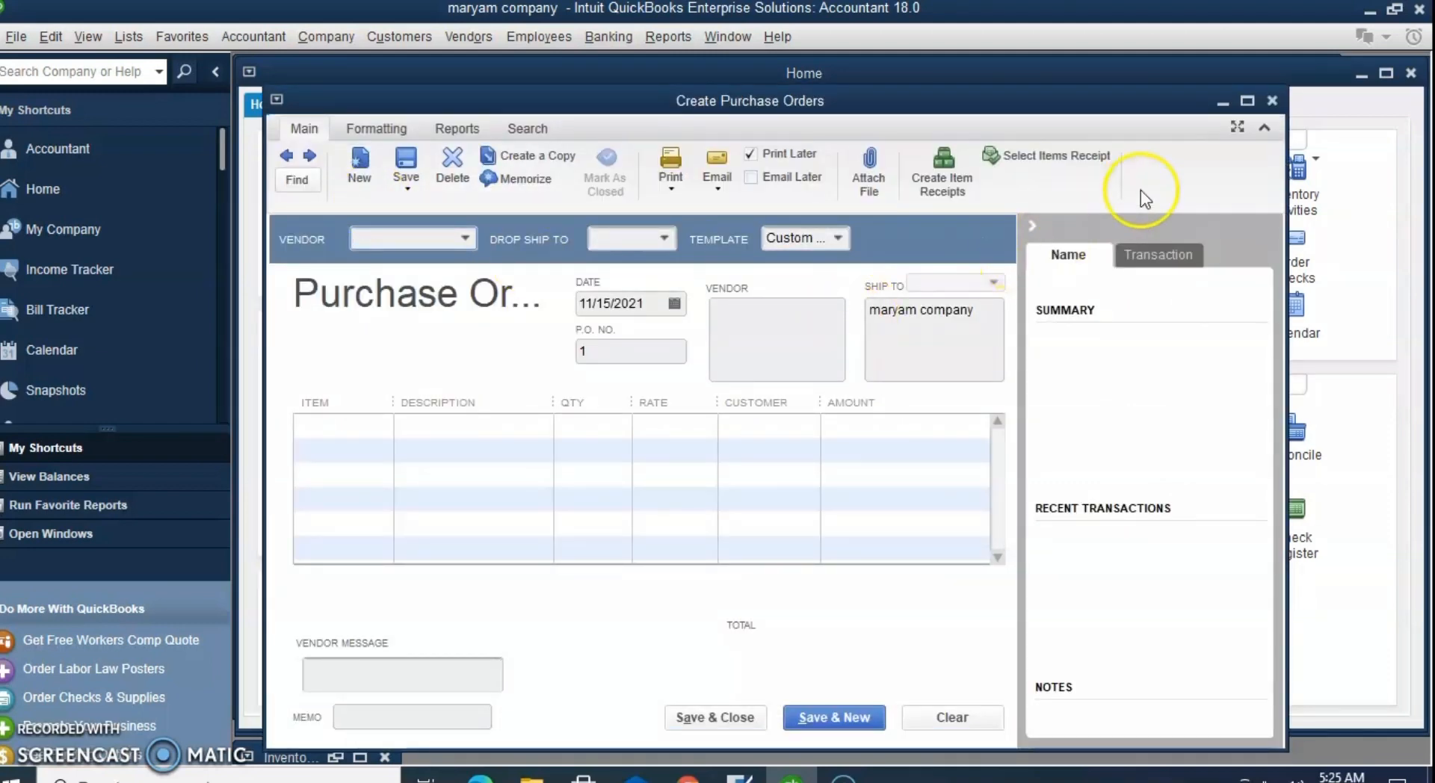
left_click(1248, 99)
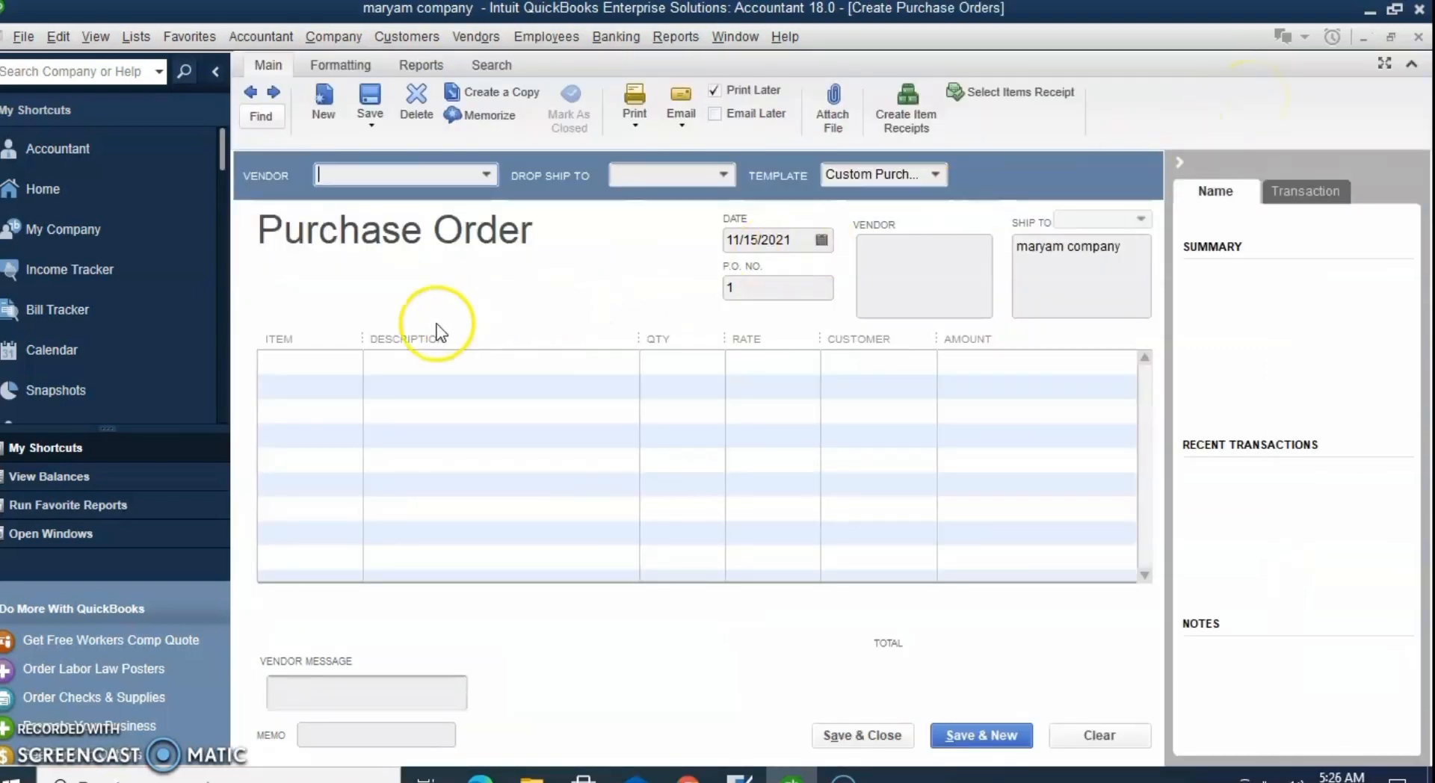
left_click(321, 360)
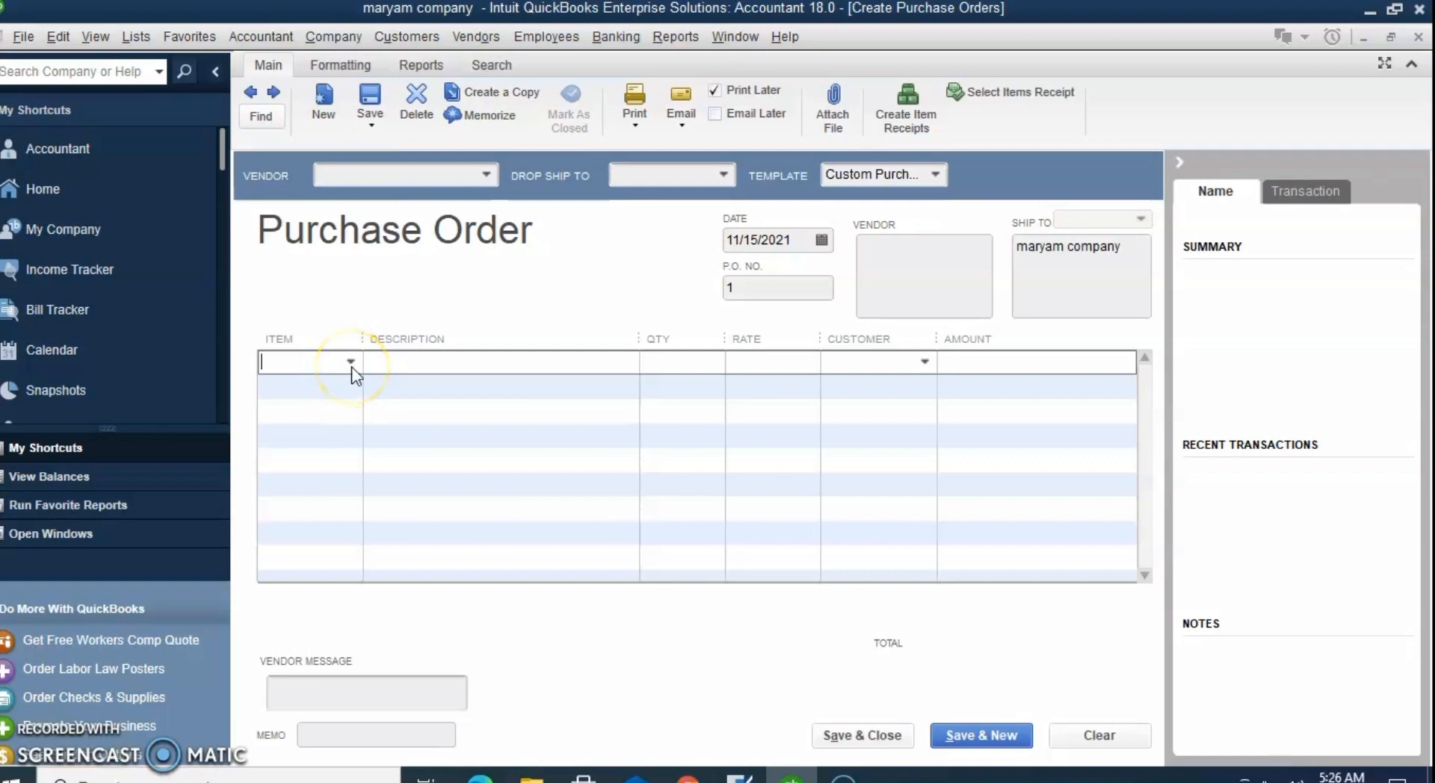
left_click(353, 367)
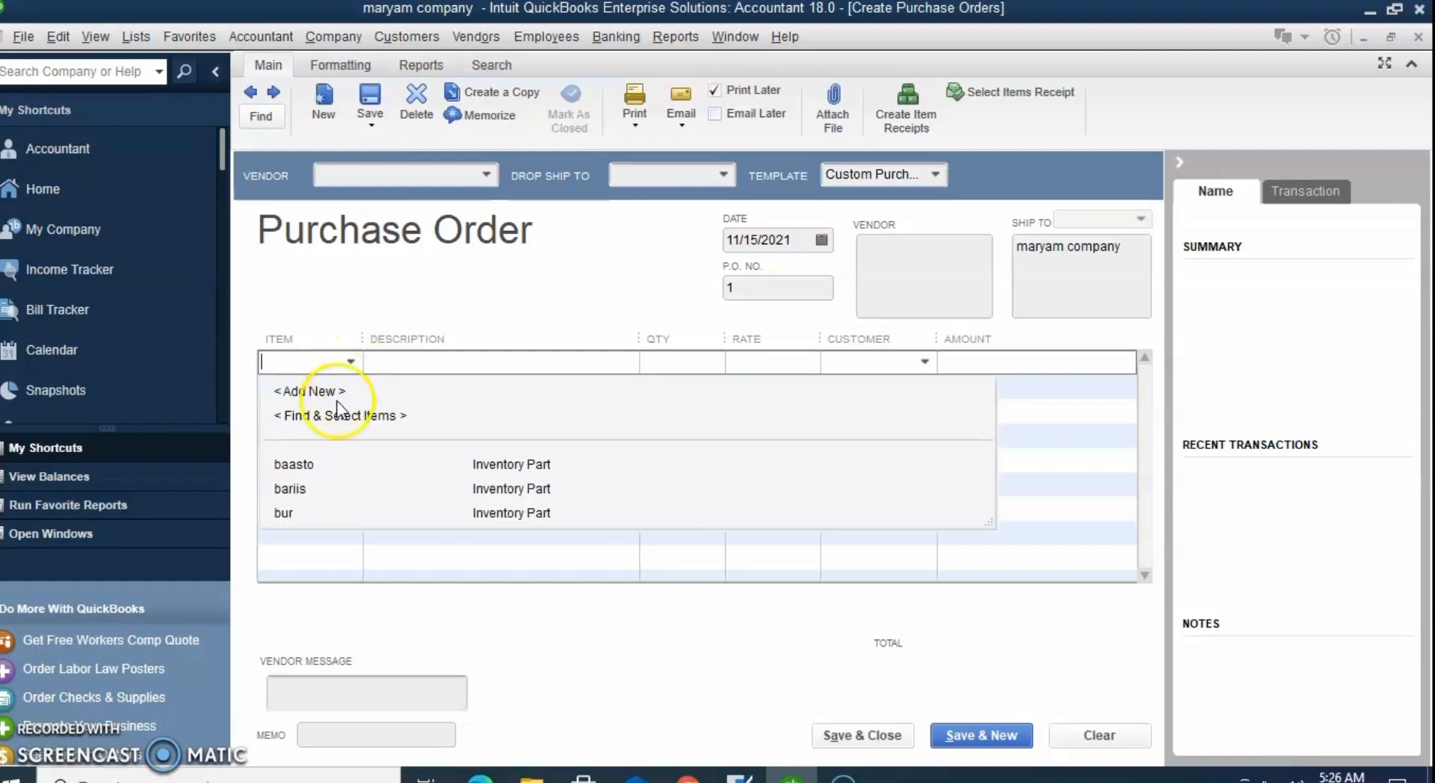
left_click(294, 469)
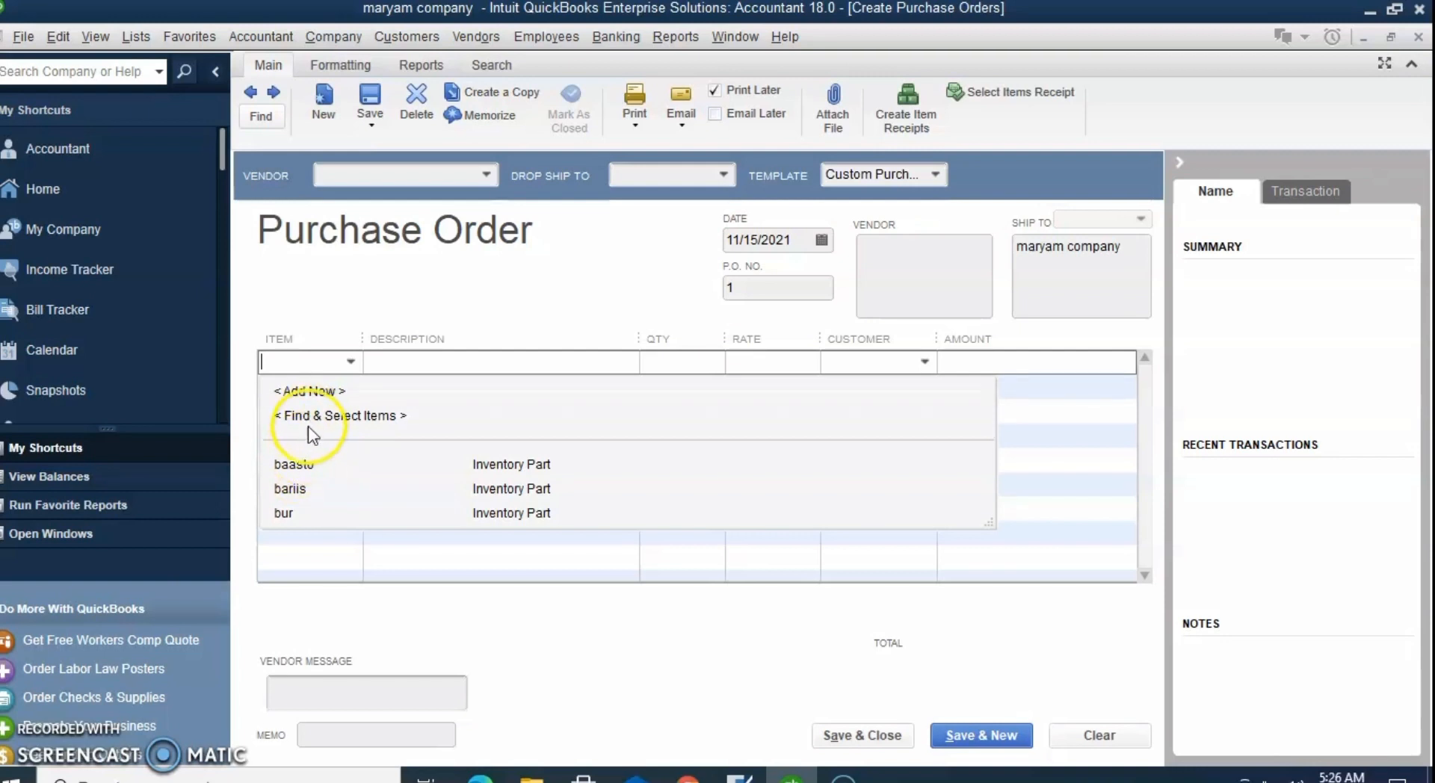
left_click(302, 470)
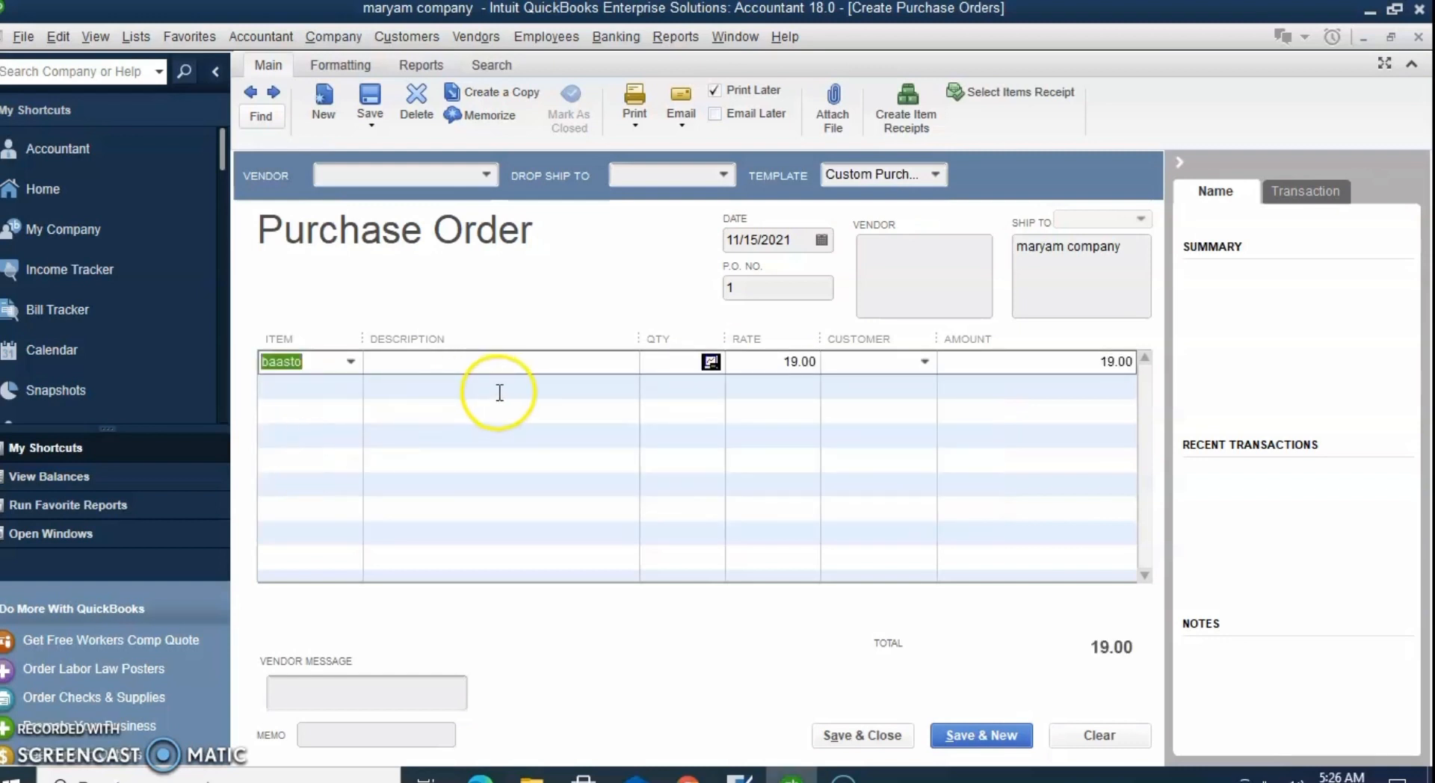
left_click(666, 370)
type("100")
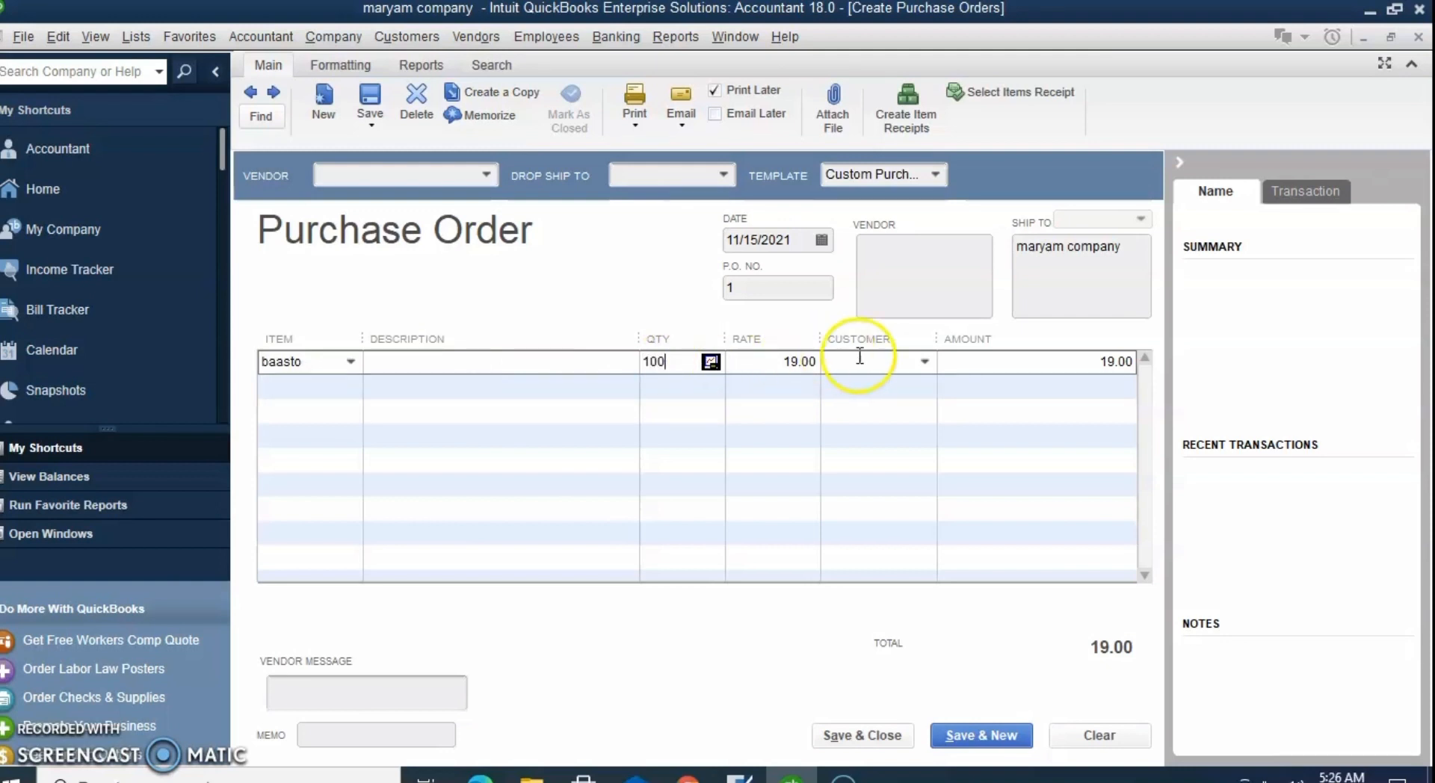
left_click(882, 375)
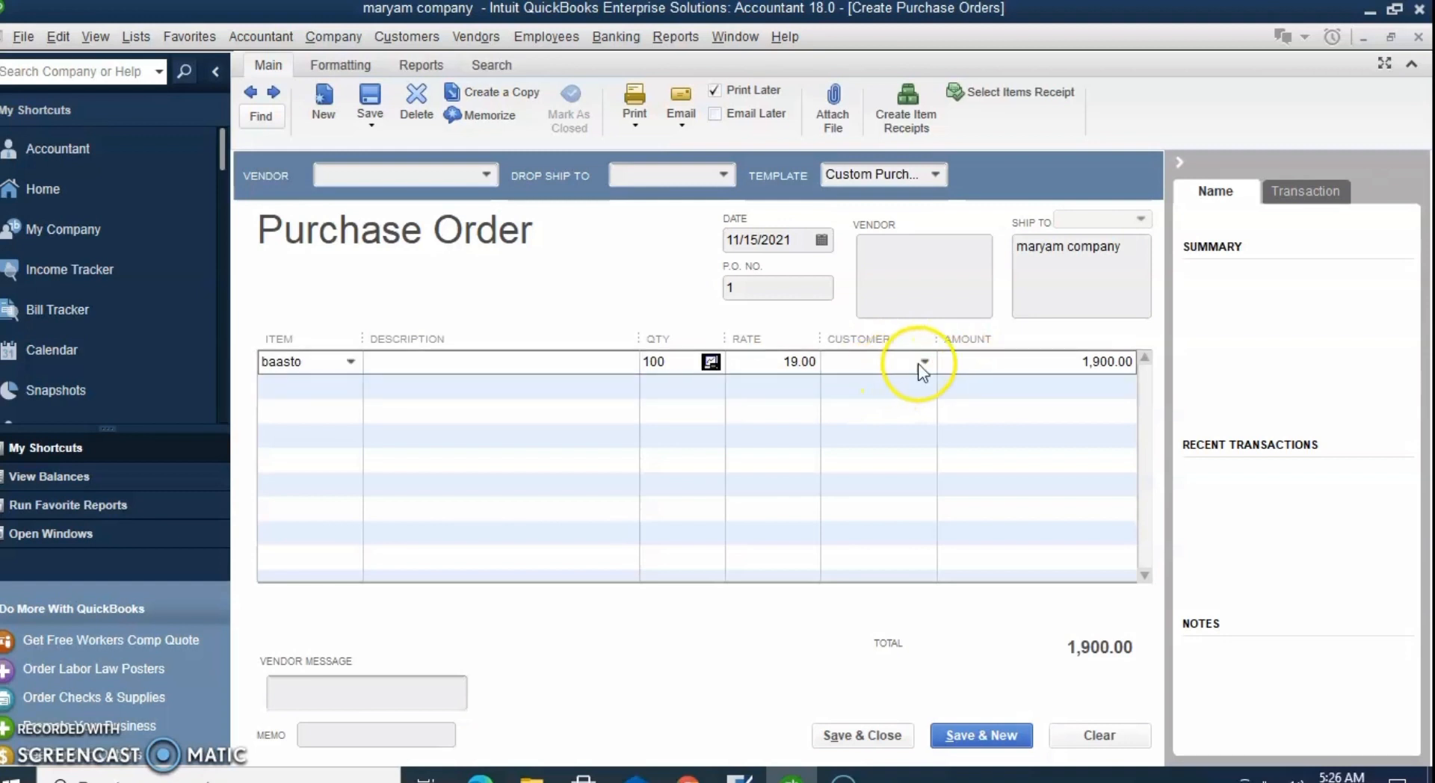
left_click(925, 362)
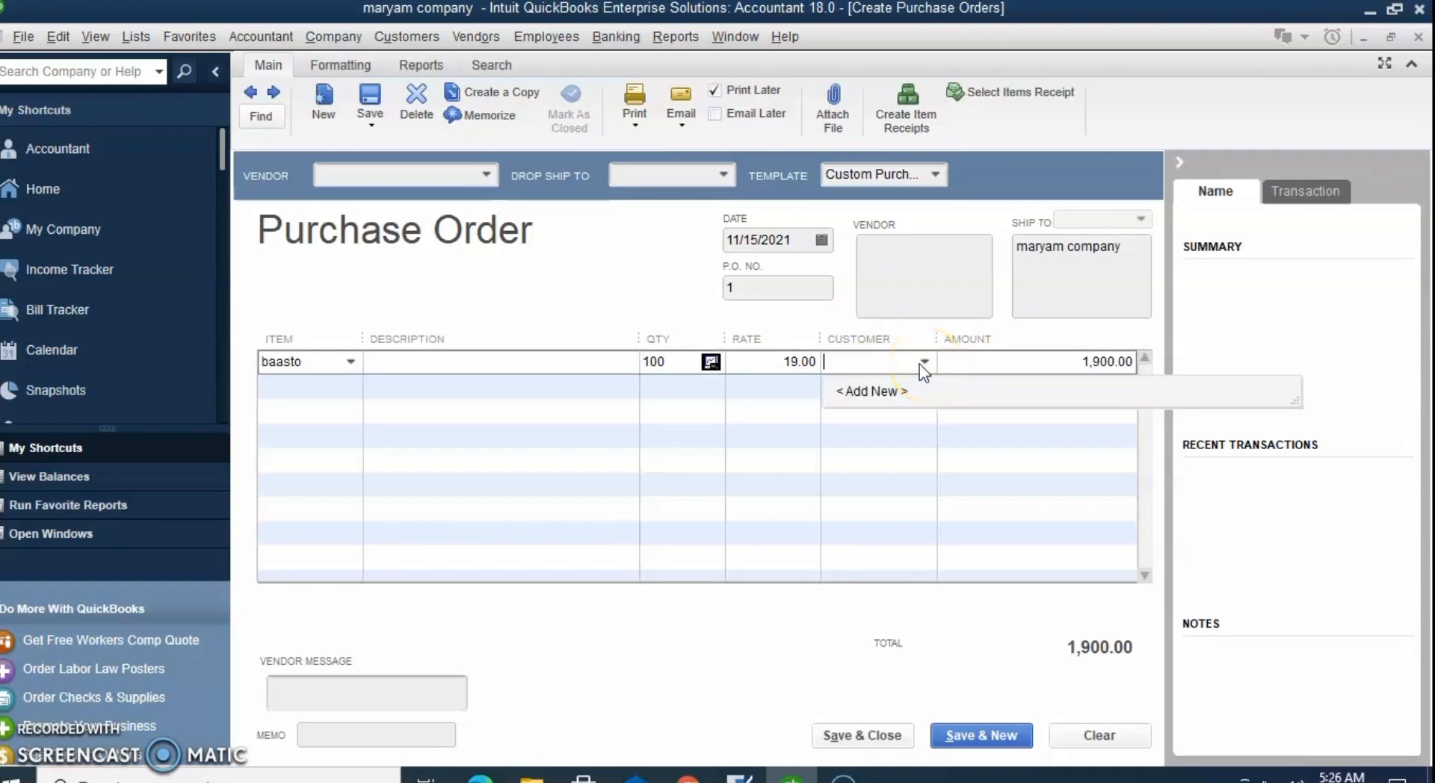
left_click(675, 438)
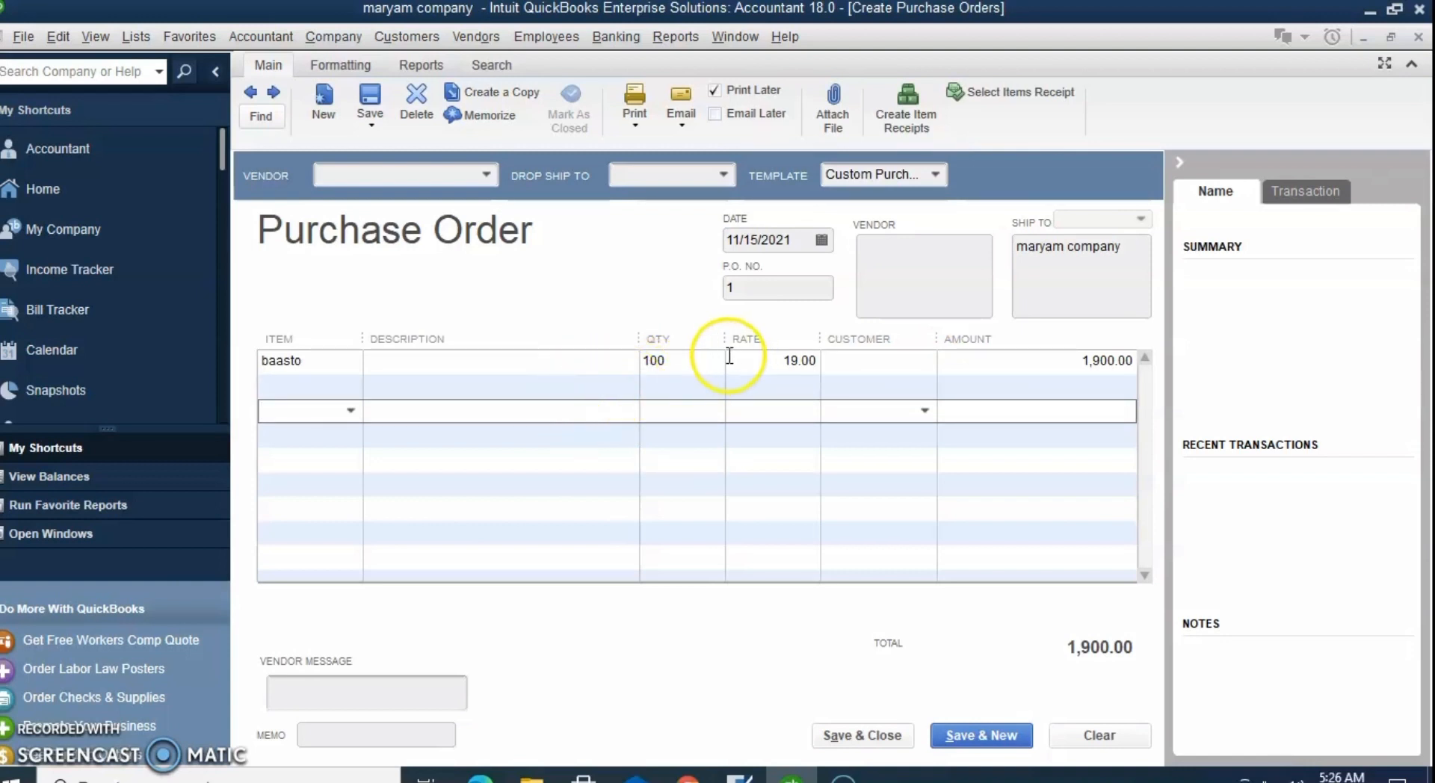
Change the quantity on the purchase order's baasto line to 5
left_click(685, 361)
key("BackSpace")
key("BackSpace")
key("BackSpace")
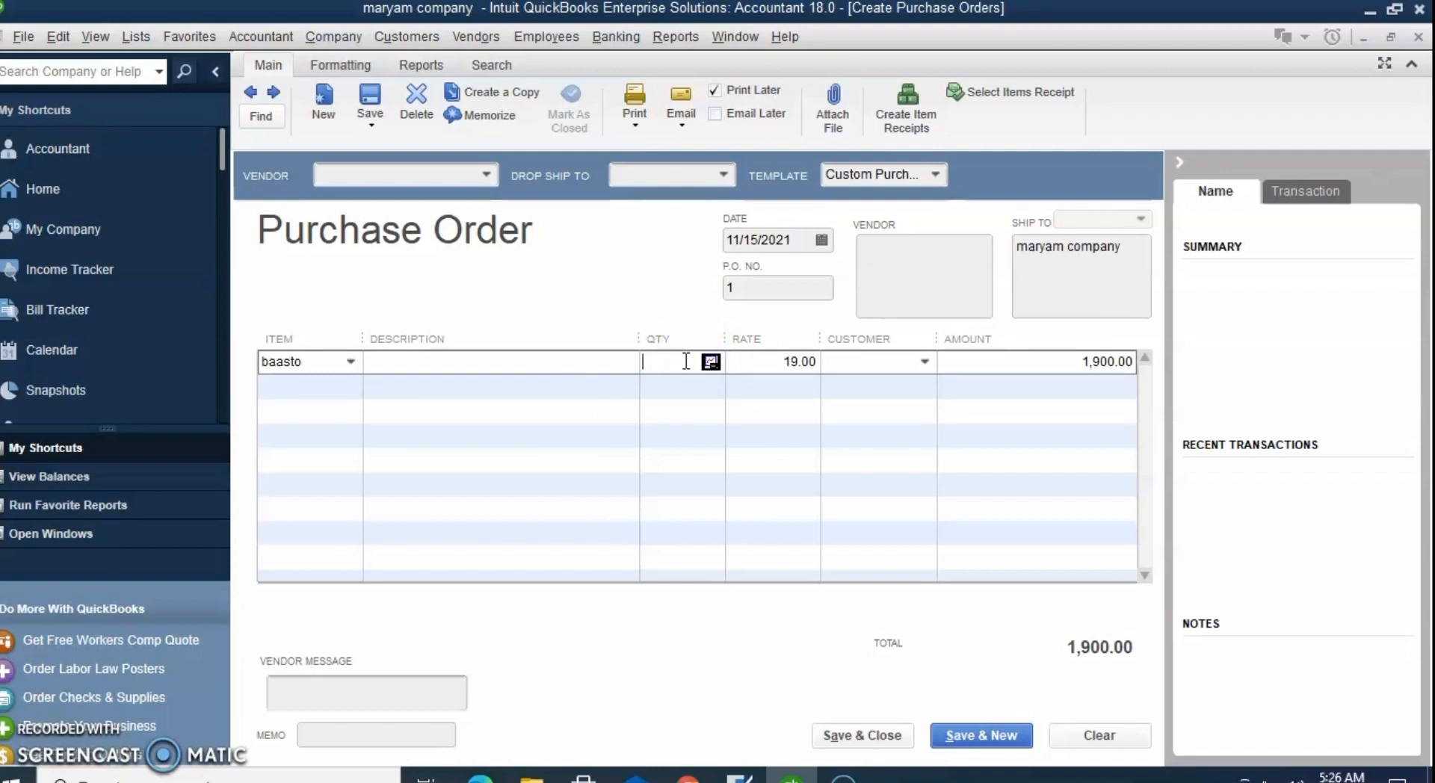
type("5")
left_click(695, 409)
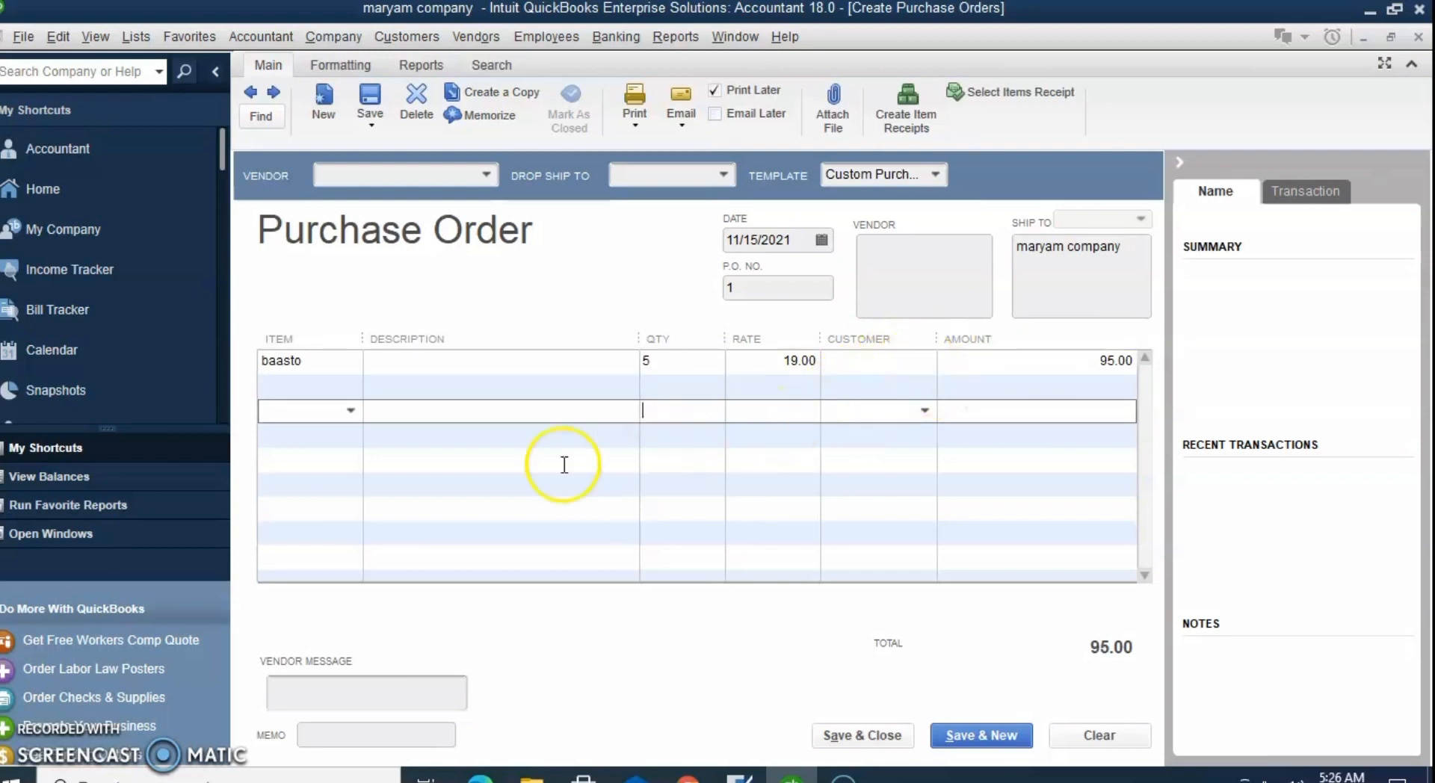
left_click(334, 389)
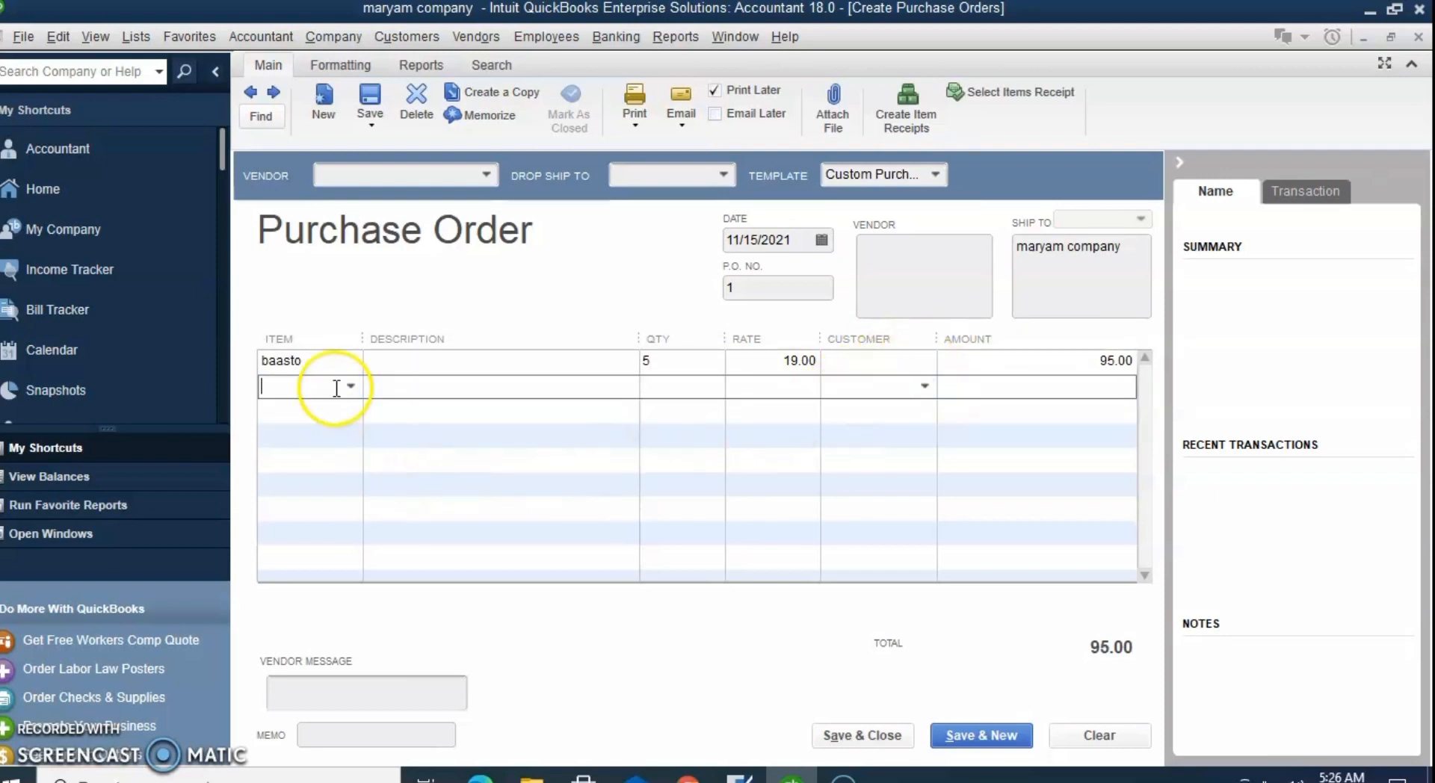
left_click(351, 387)
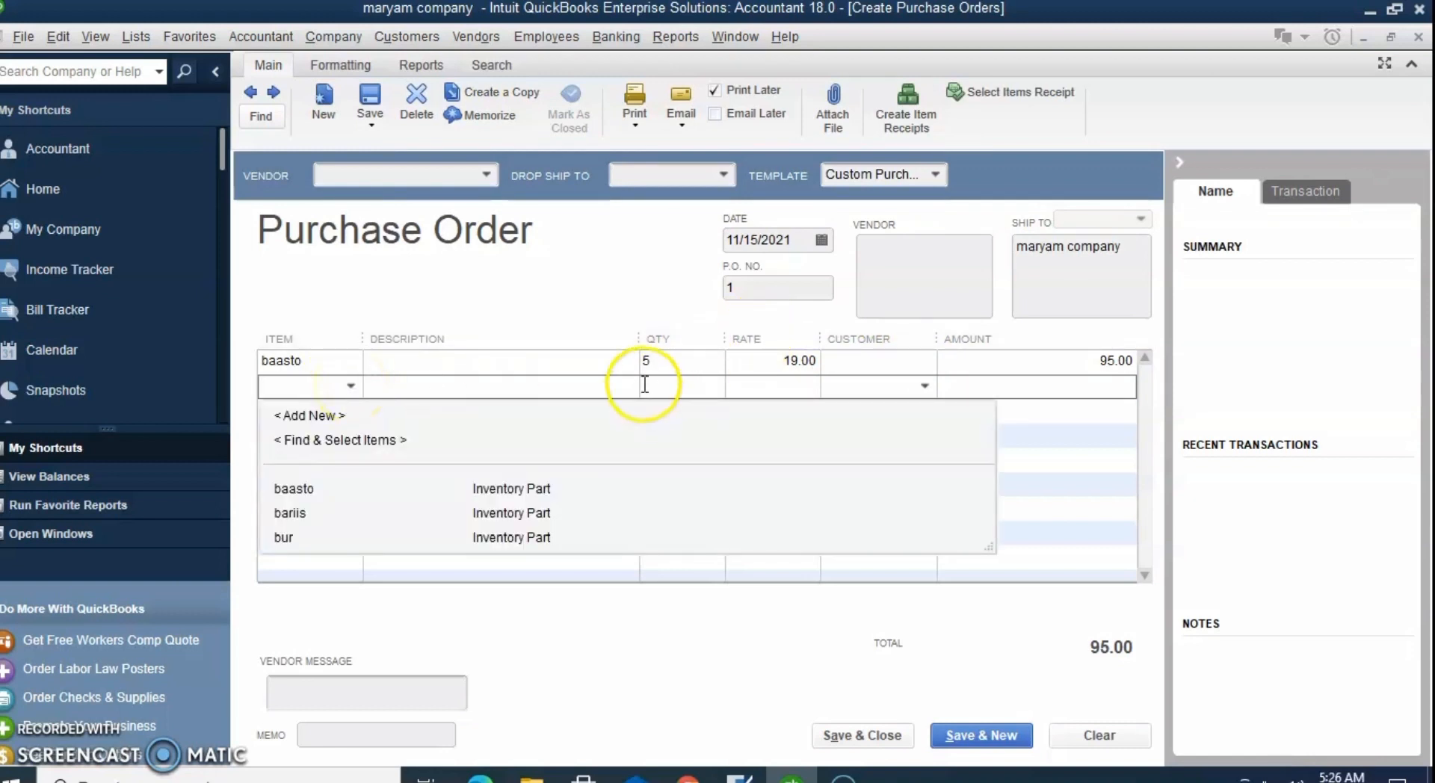
Set the quantity on the purchase order's baasto line to 100
left_click(656, 361)
key("BackSpace")
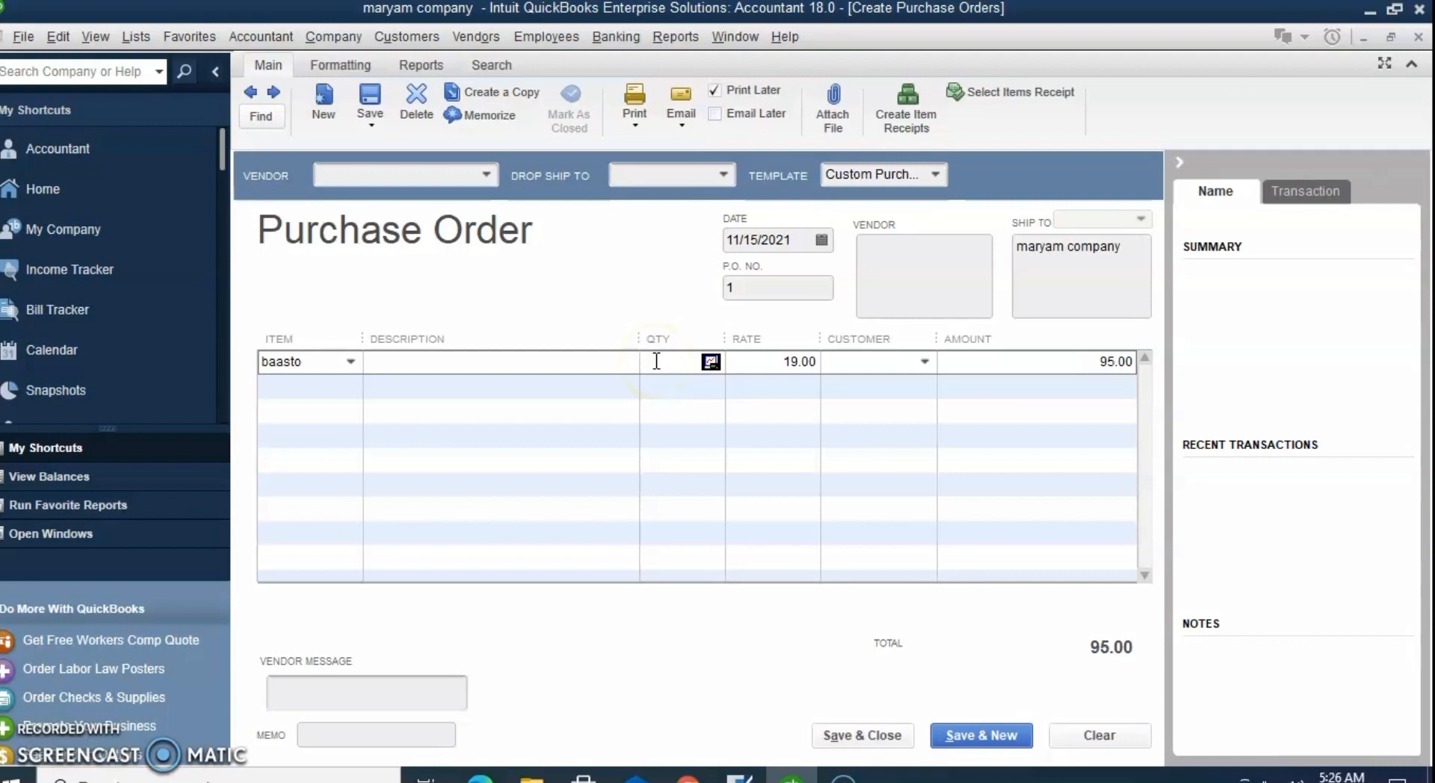
type("1000")
key("BackSpace")
left_click(485, 390)
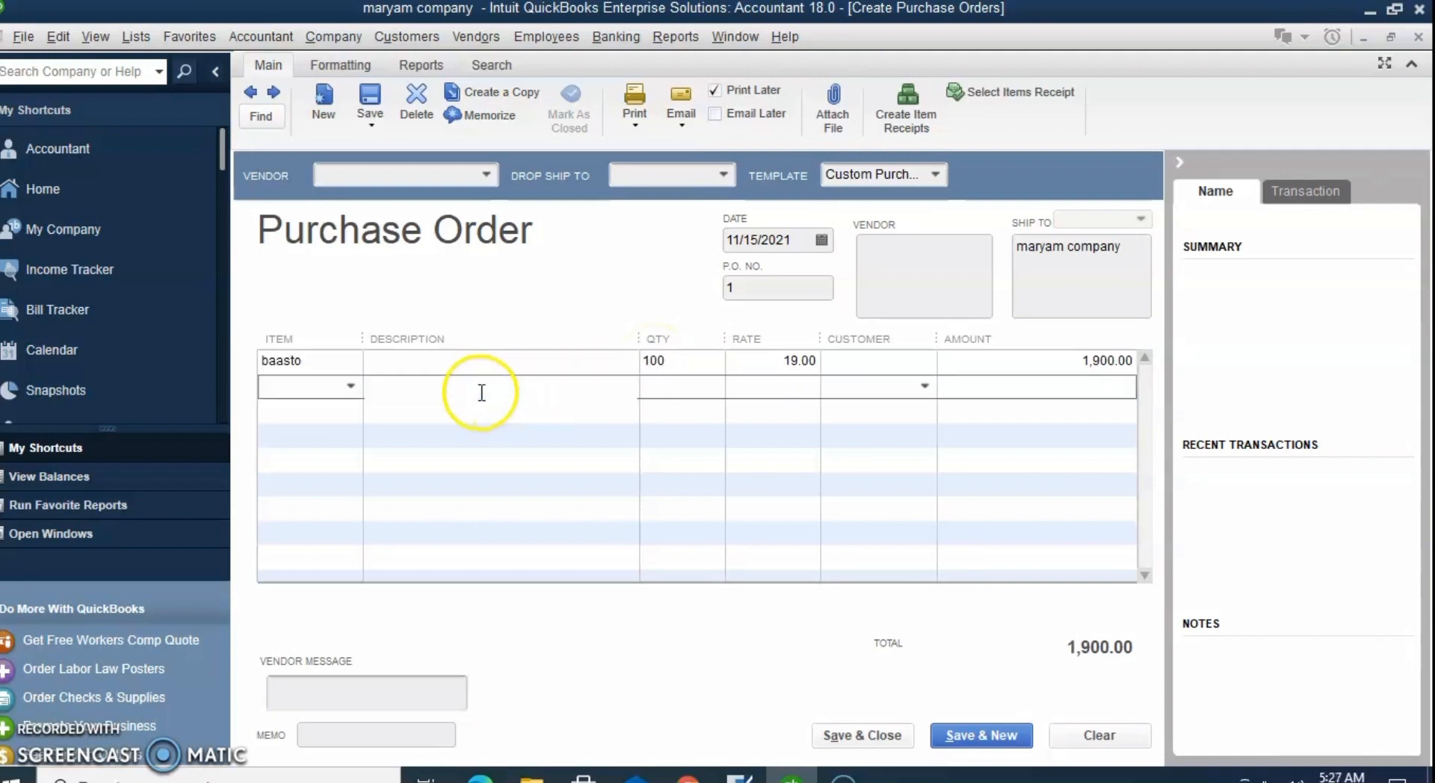
Add item bariis with quantity 100 on the second line of the purchase order
left_click(351, 386)
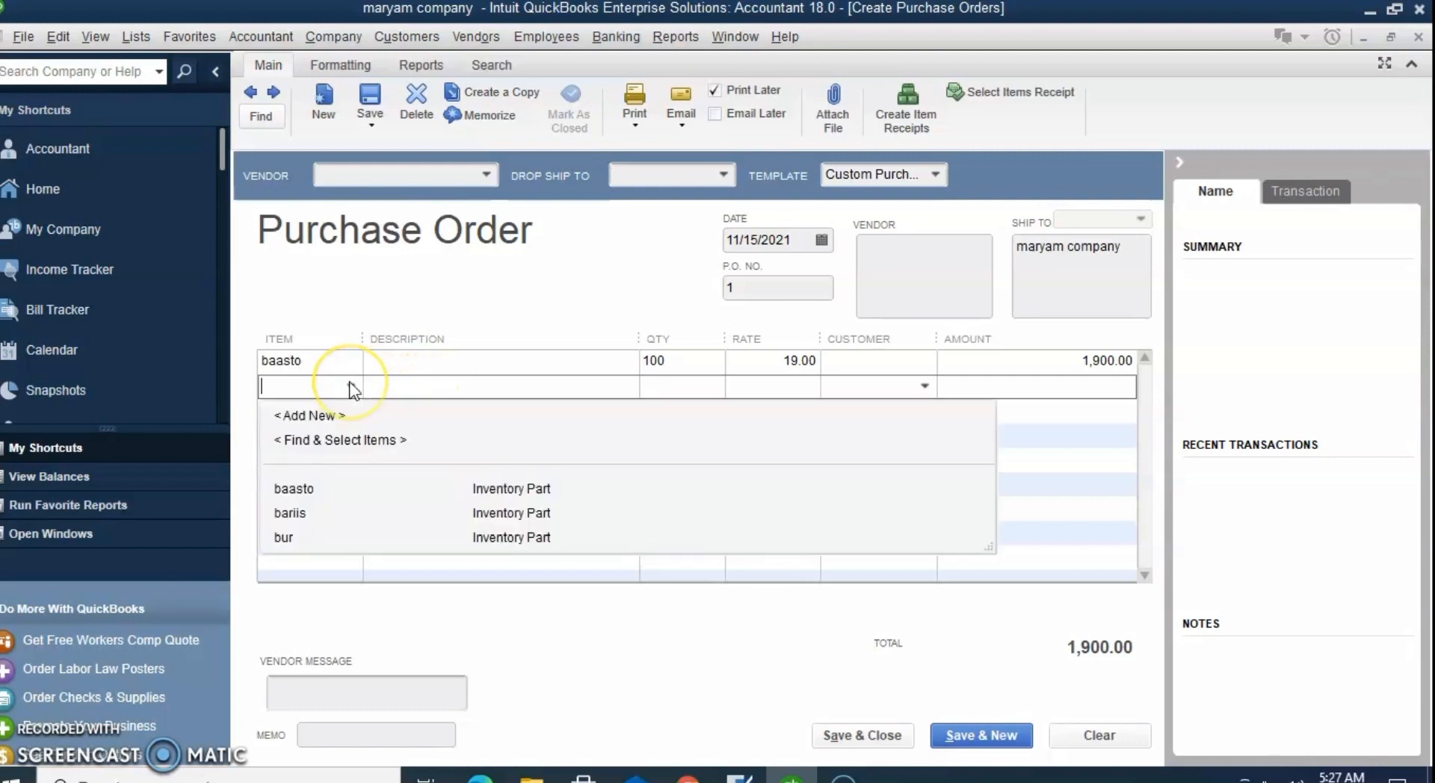
left_click(350, 388)
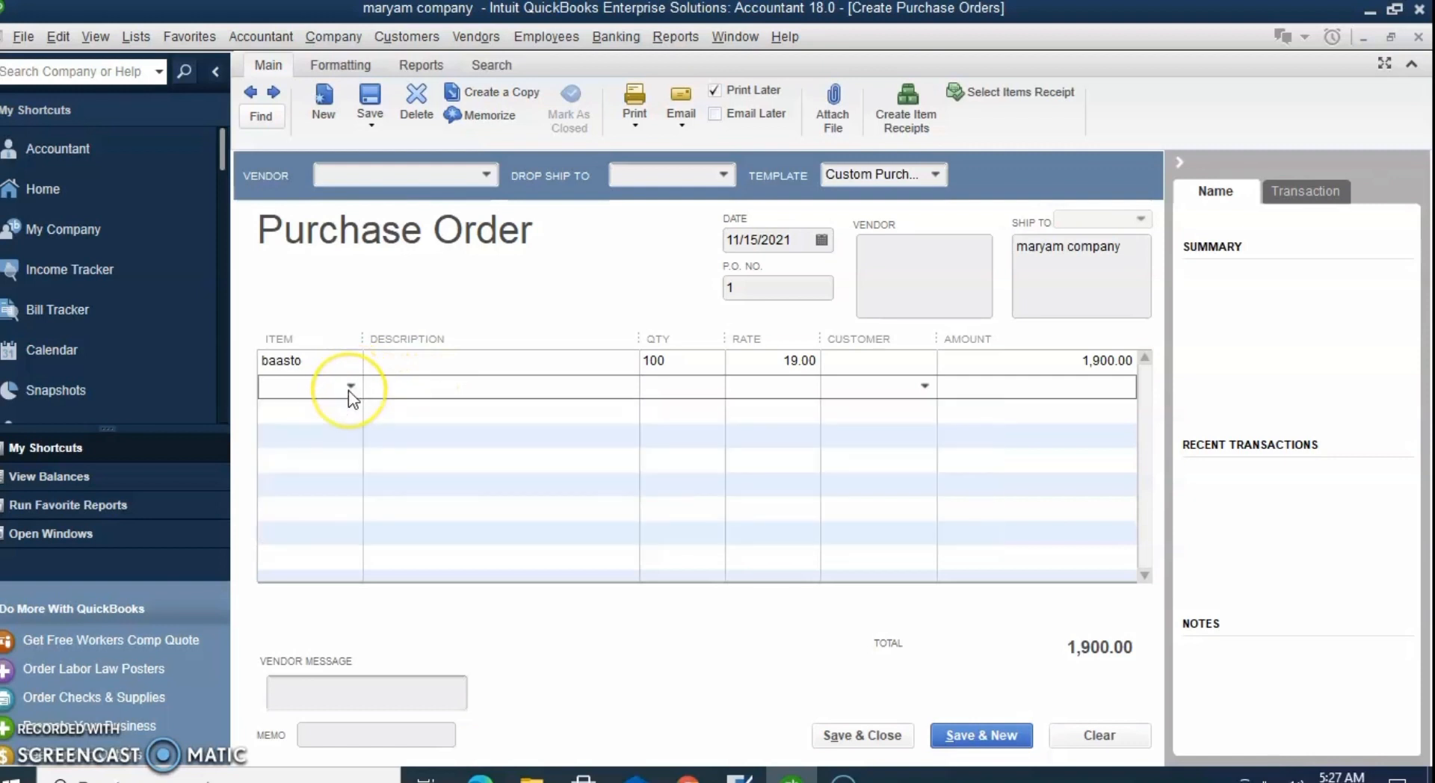
left_click(351, 387)
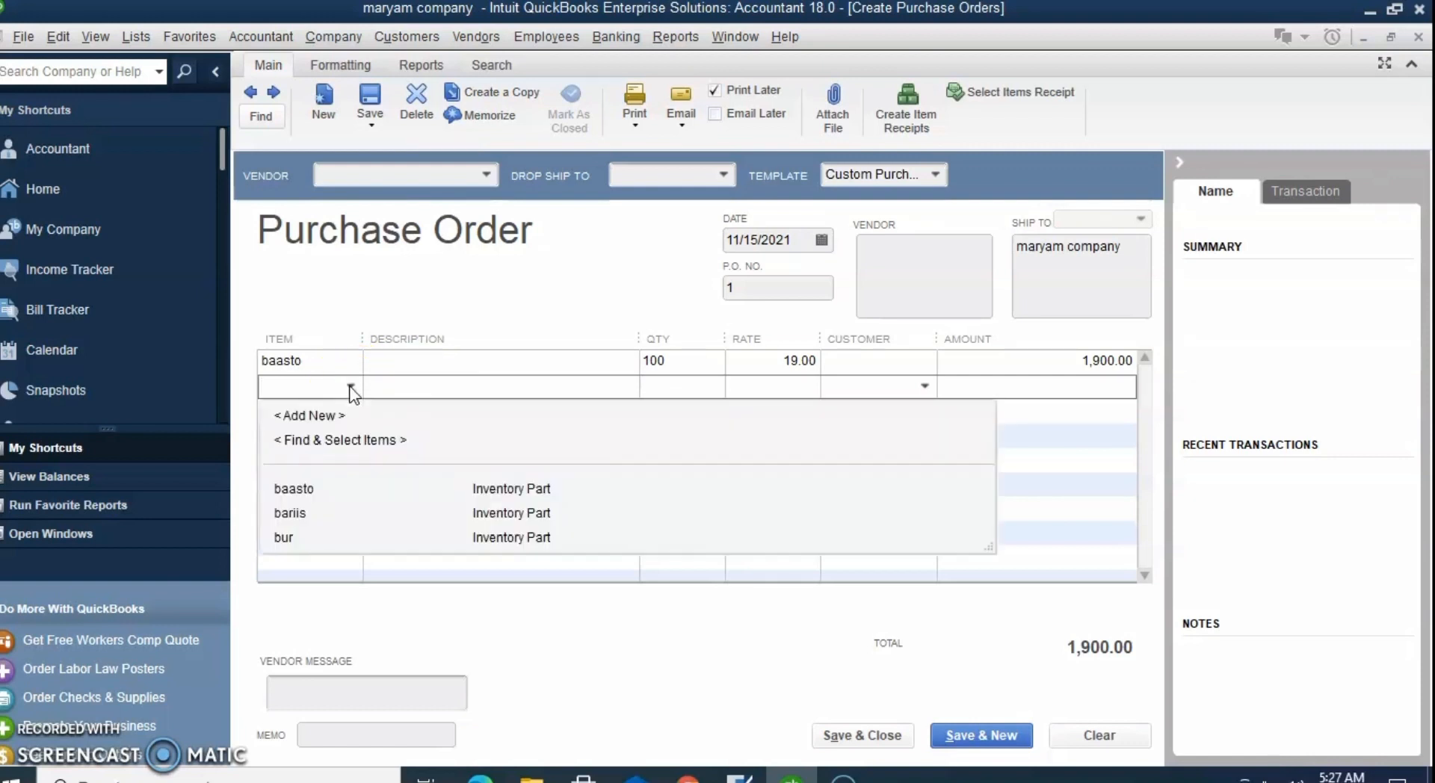
left_click(318, 491)
left_click(315, 513)
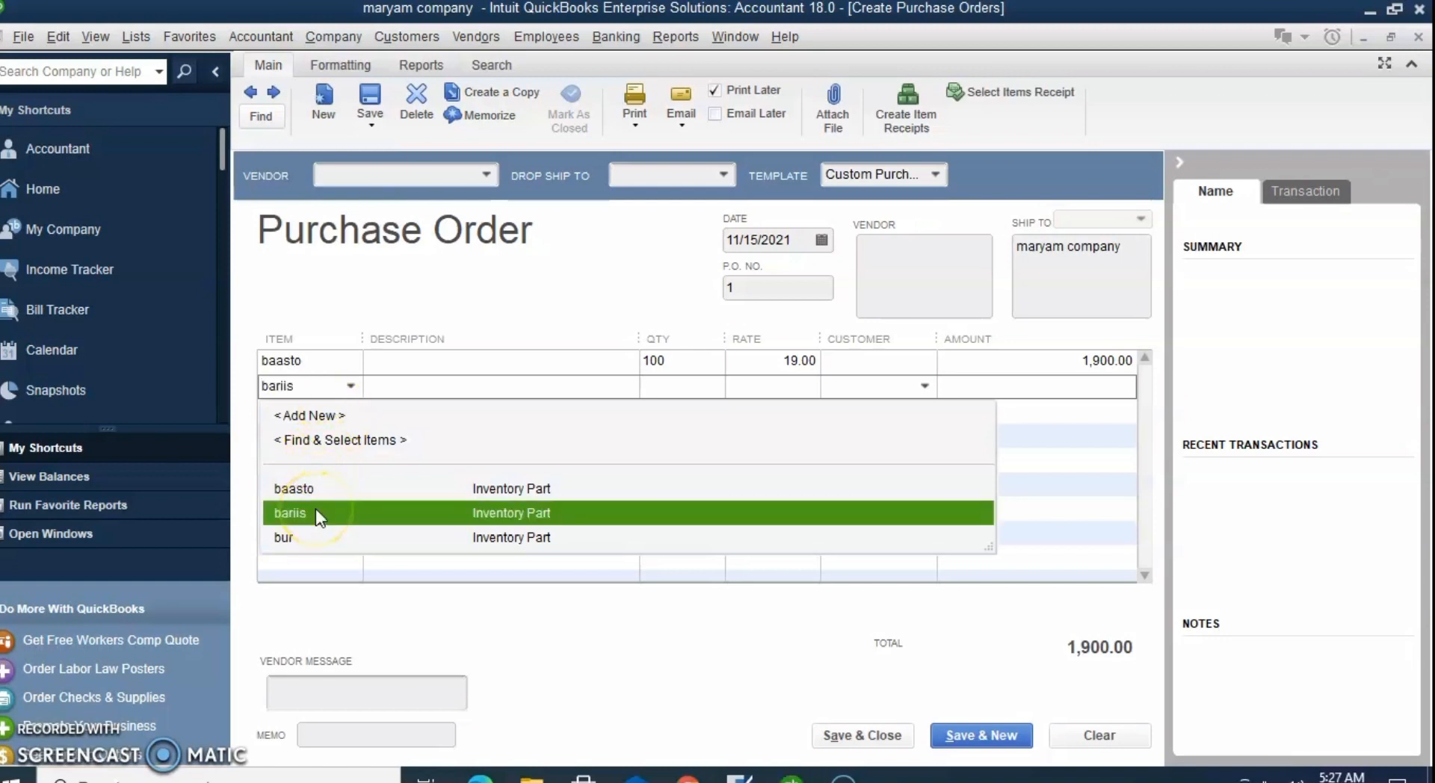
left_click(680, 388)
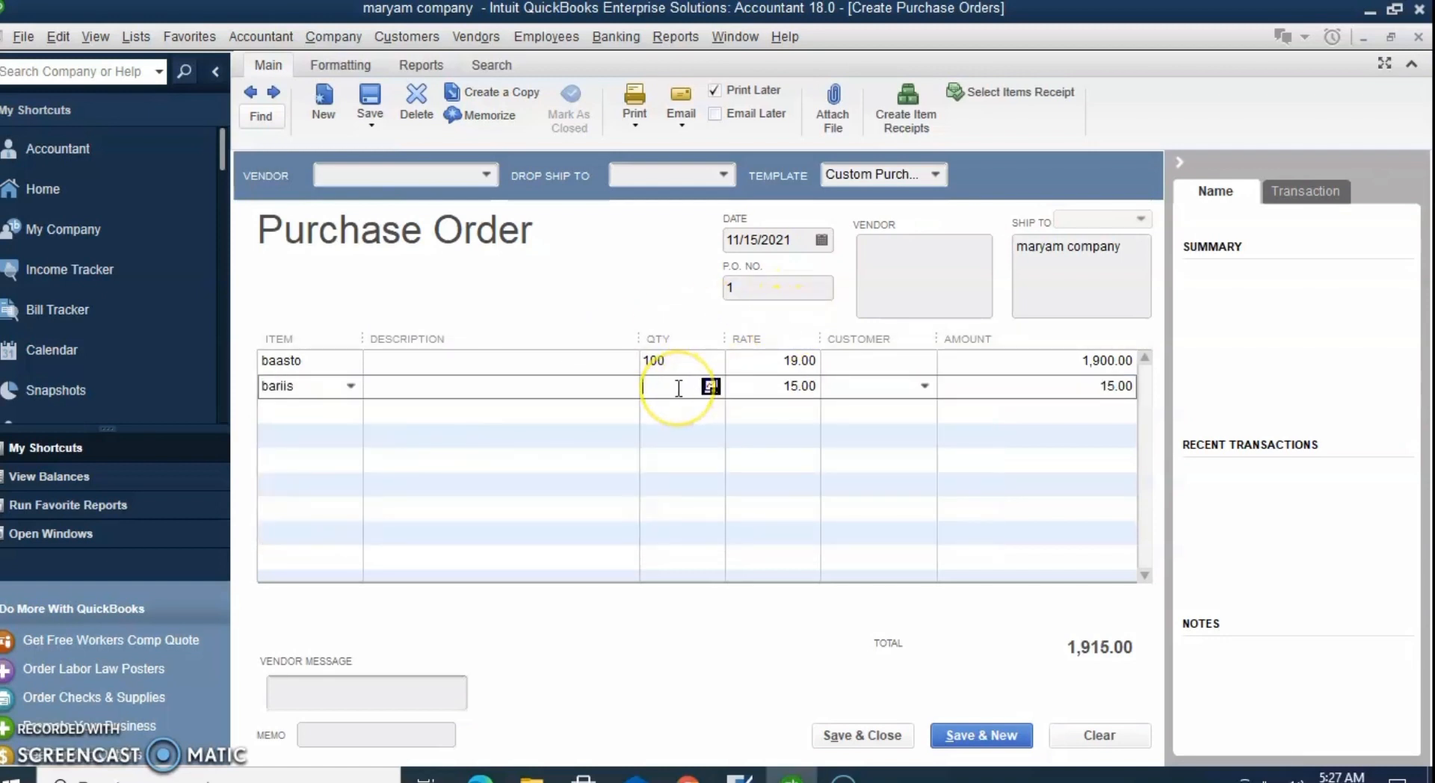
type("100")
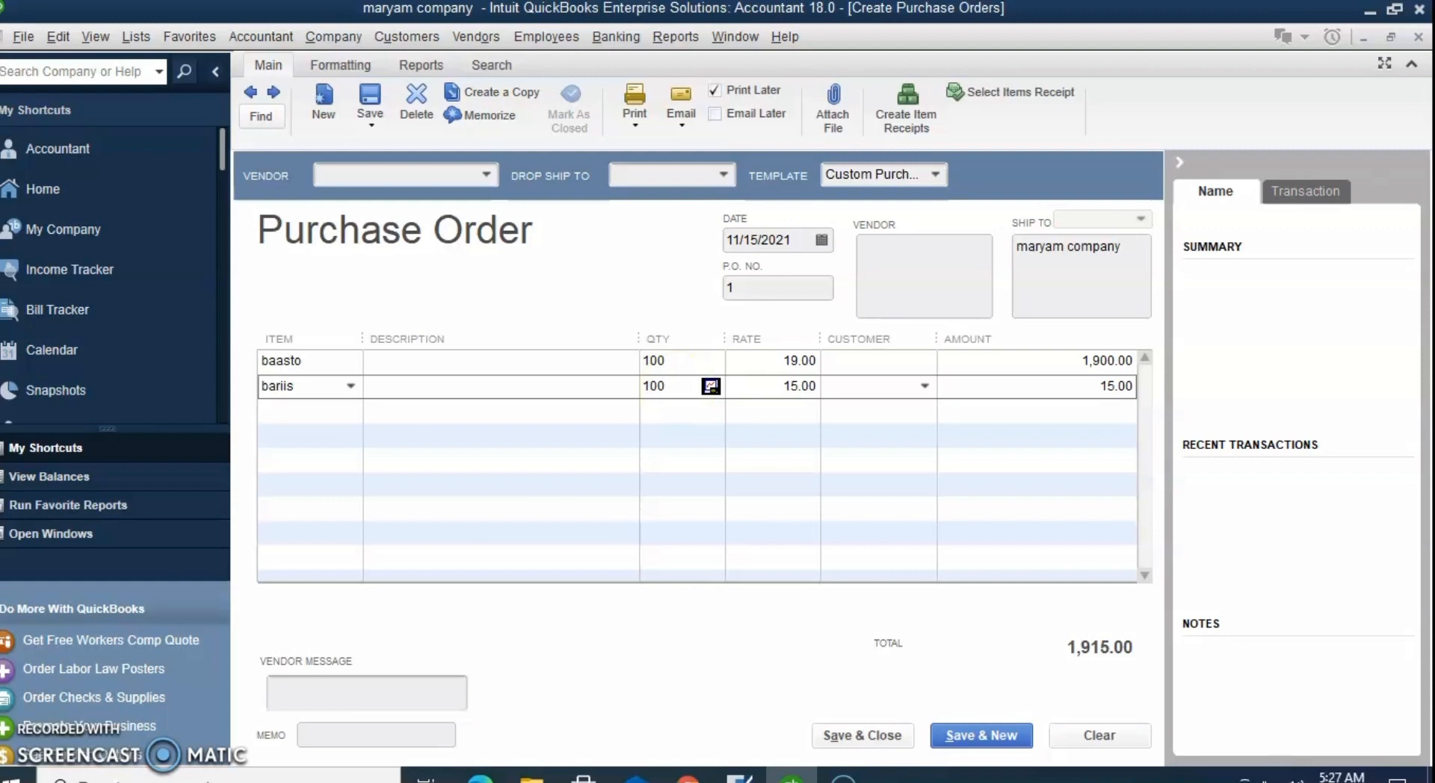
left_click(657, 415)
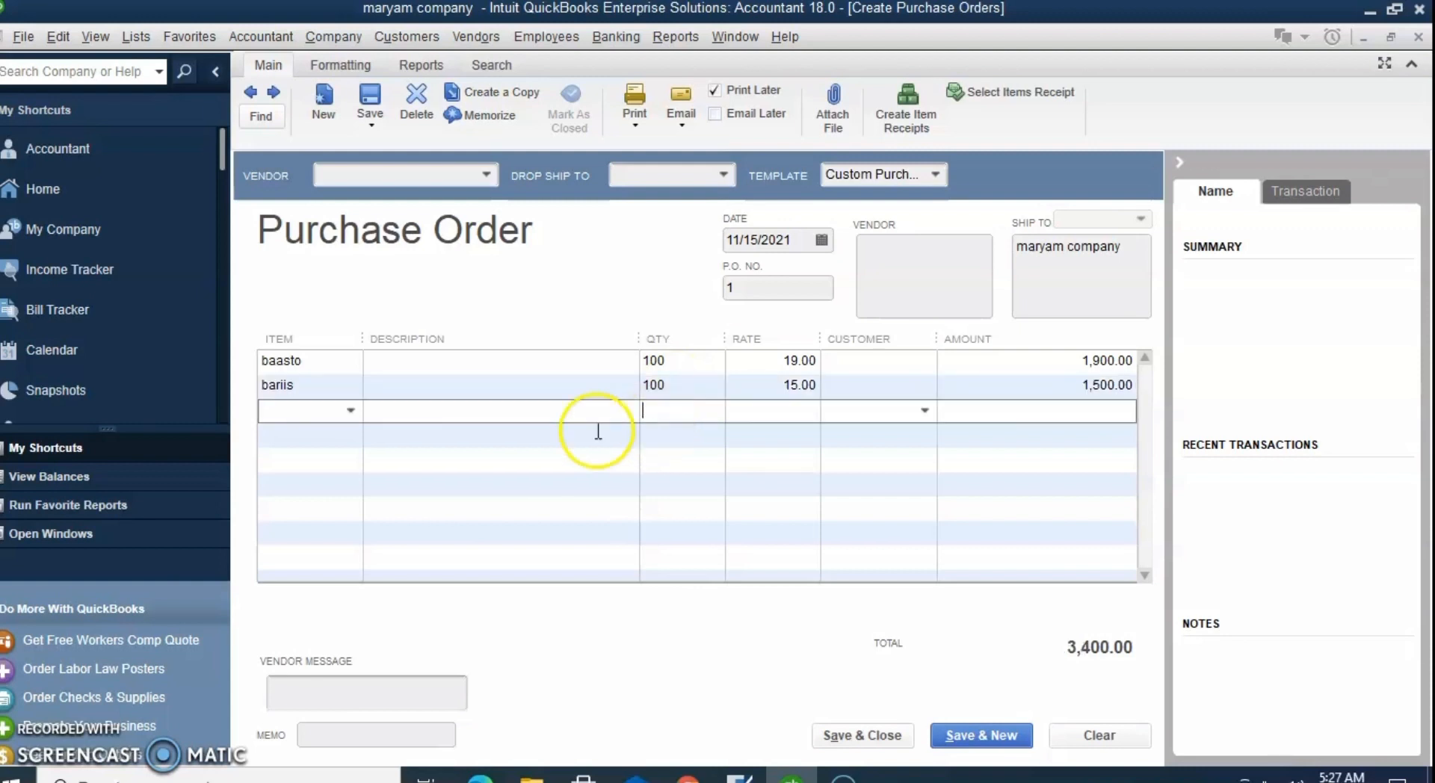
Add item bur with quantity 100 on the third line and select farhia company as the purchase order's vendor
left_click(351, 411)
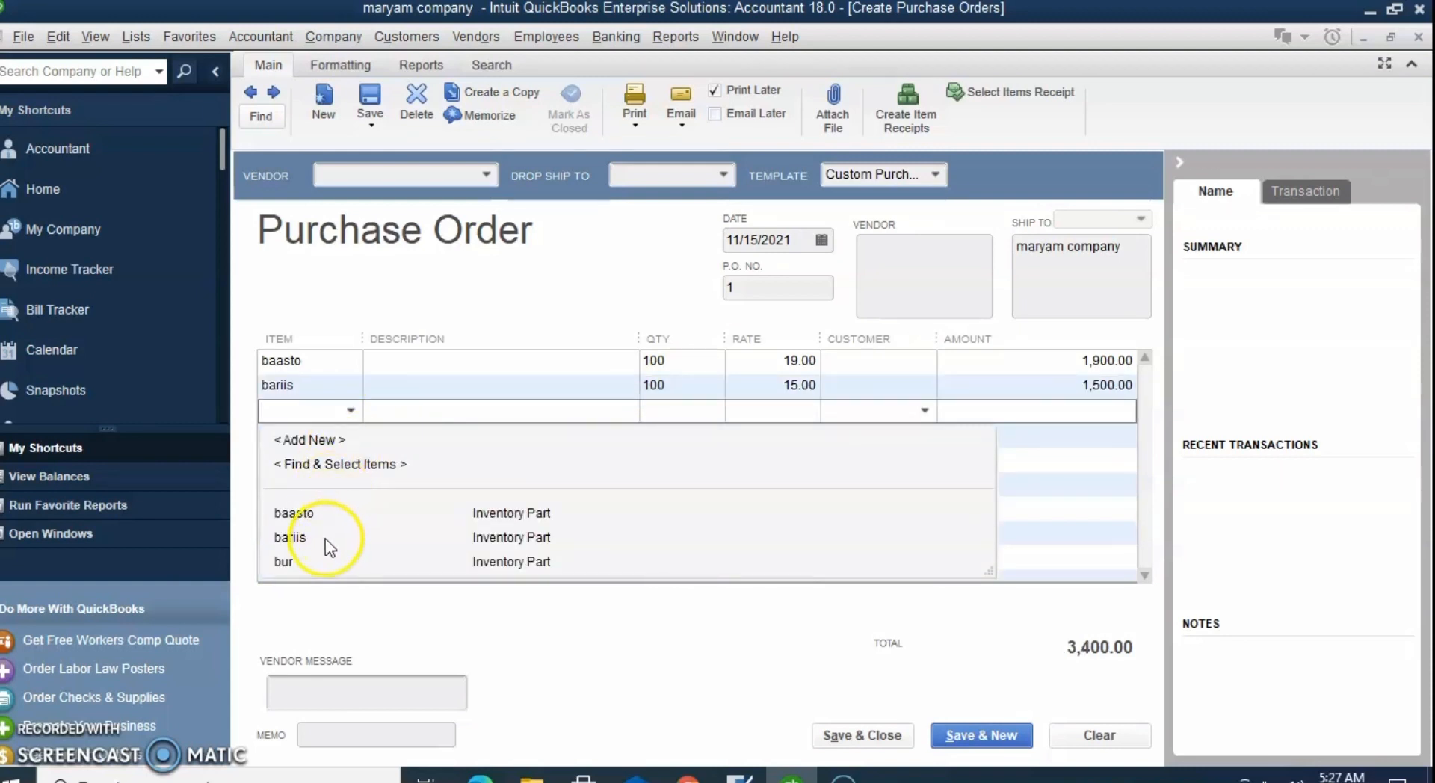
left_click(317, 564)
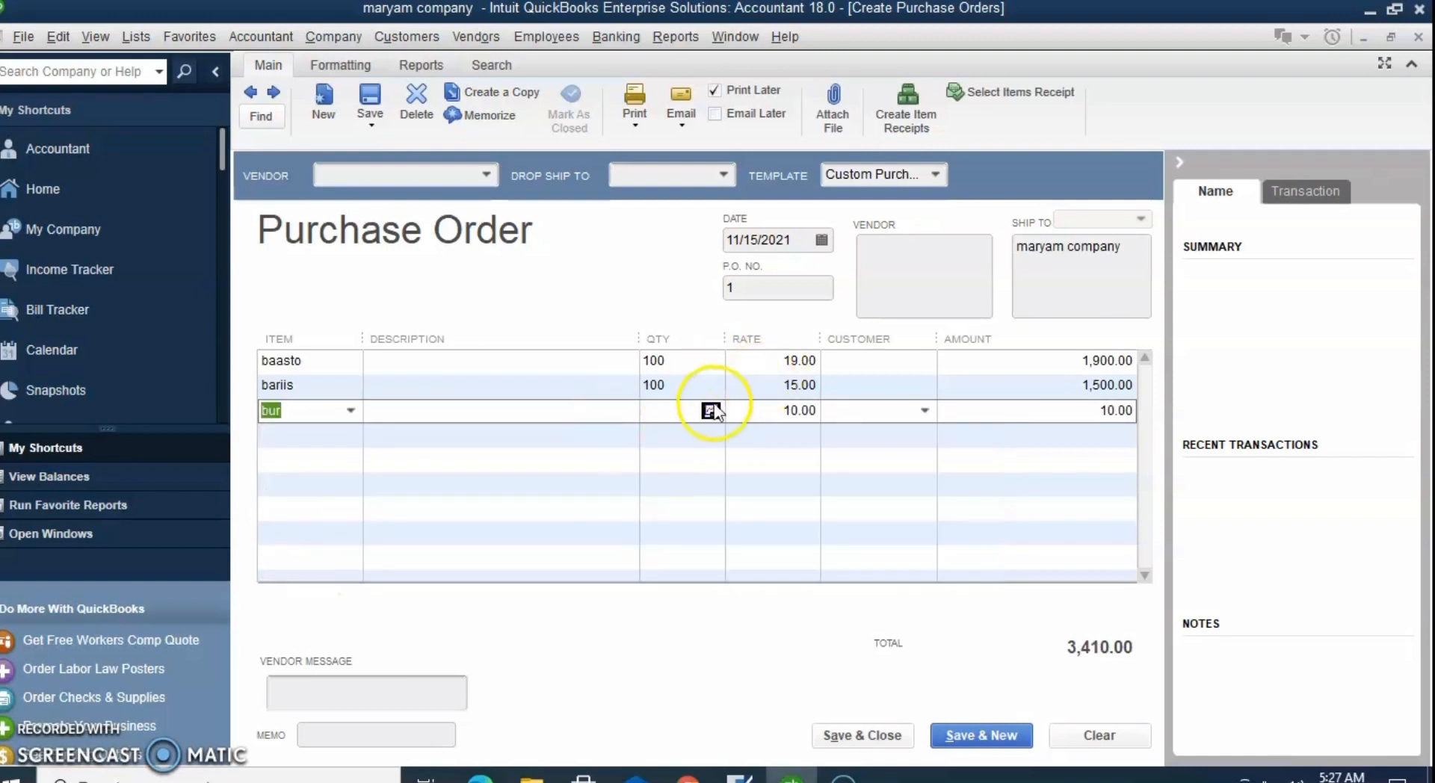
left_click(675, 407)
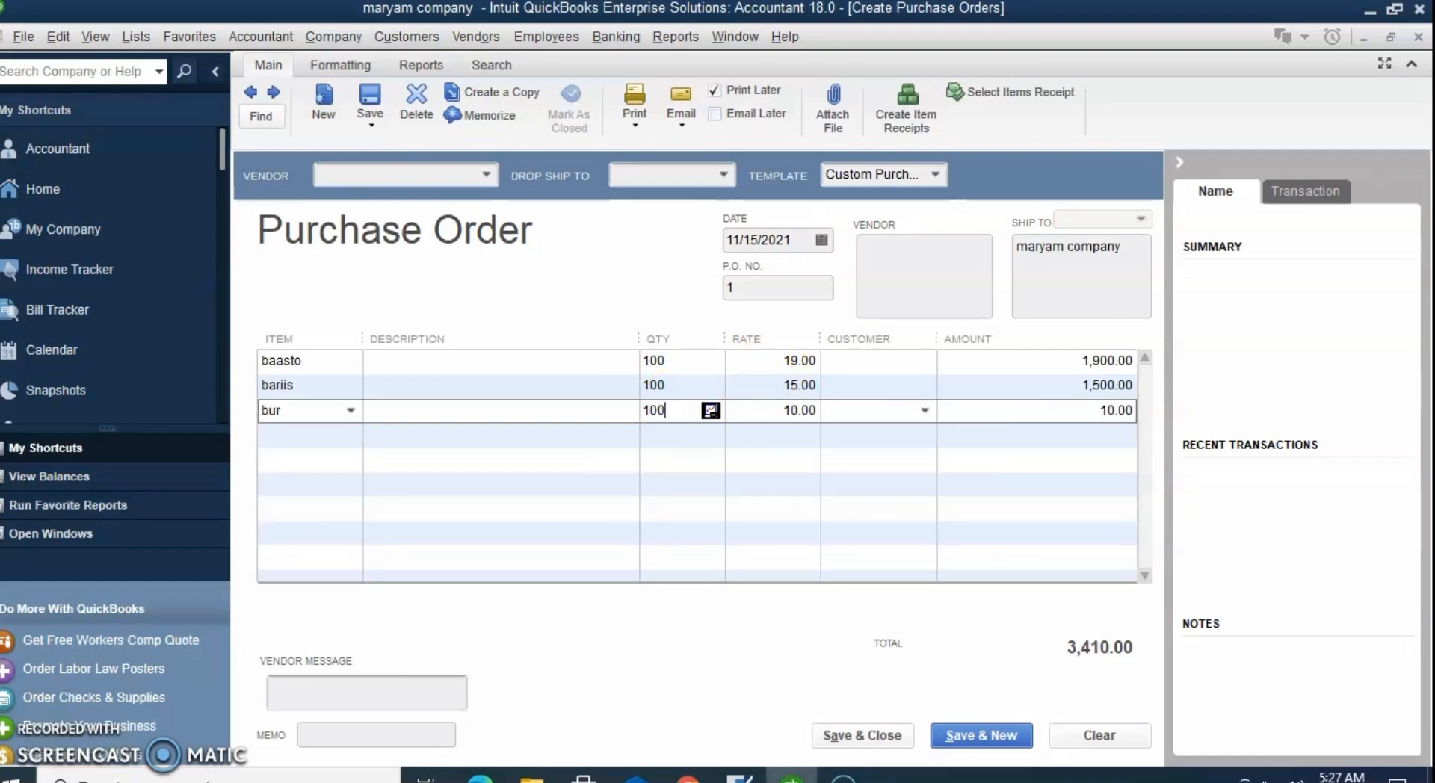
left_click(715, 458)
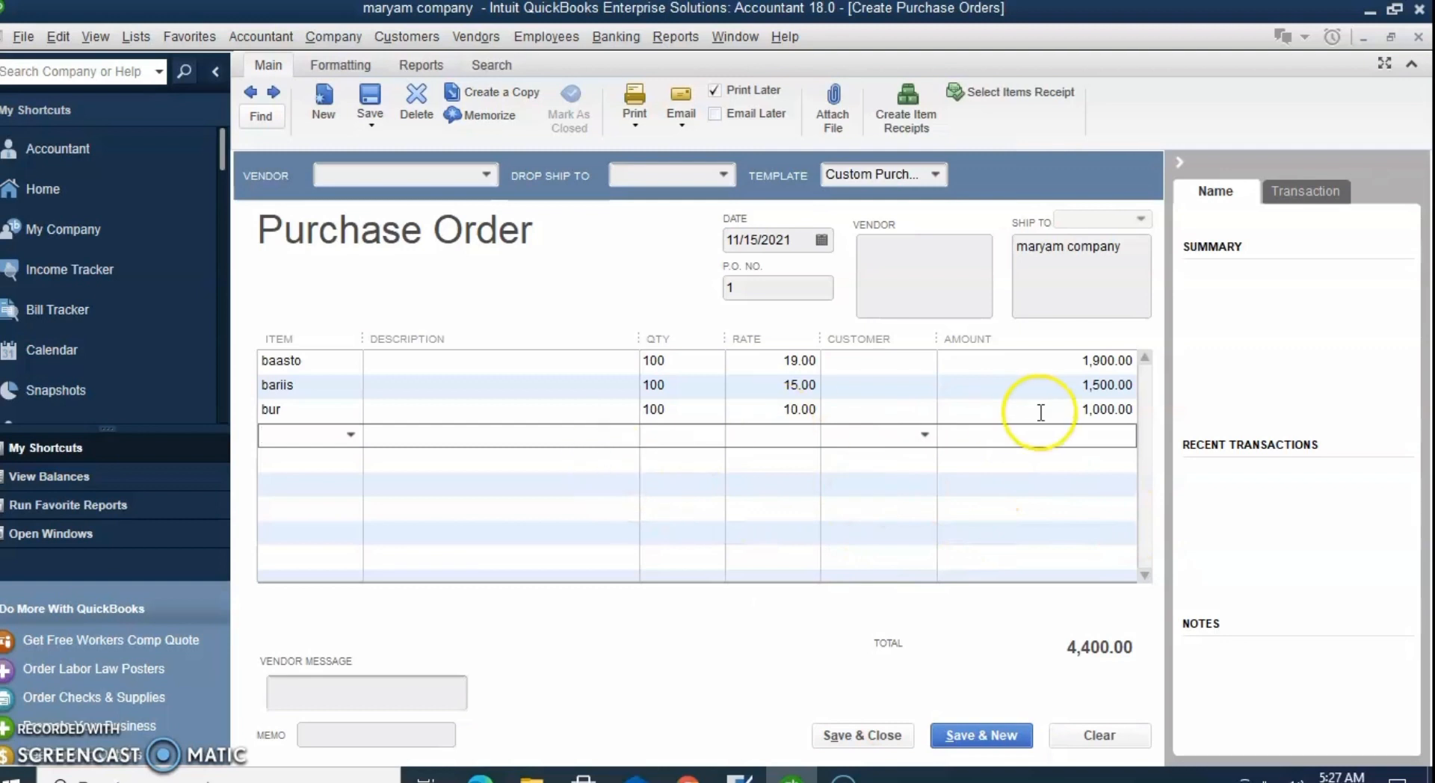
left_click(486, 173)
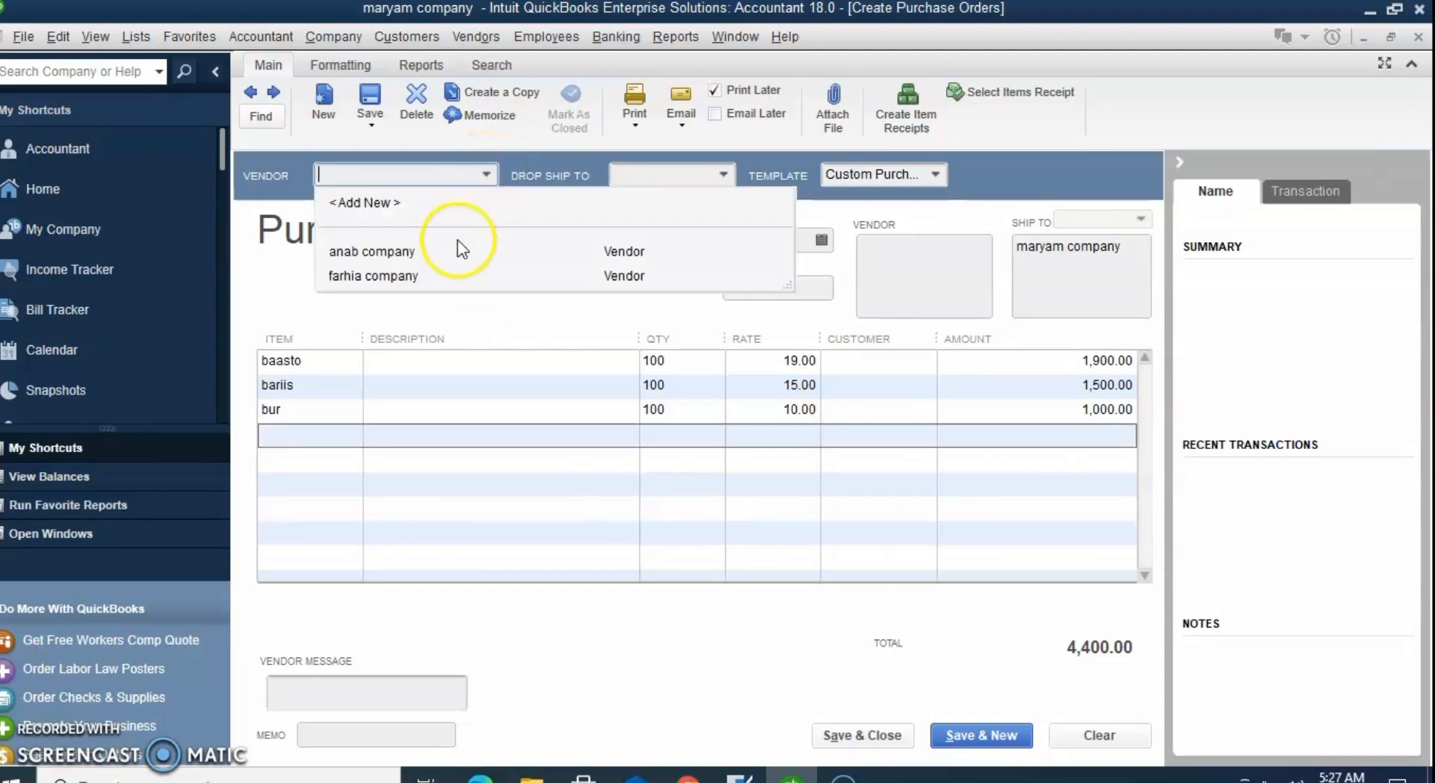
left_click(396, 277)
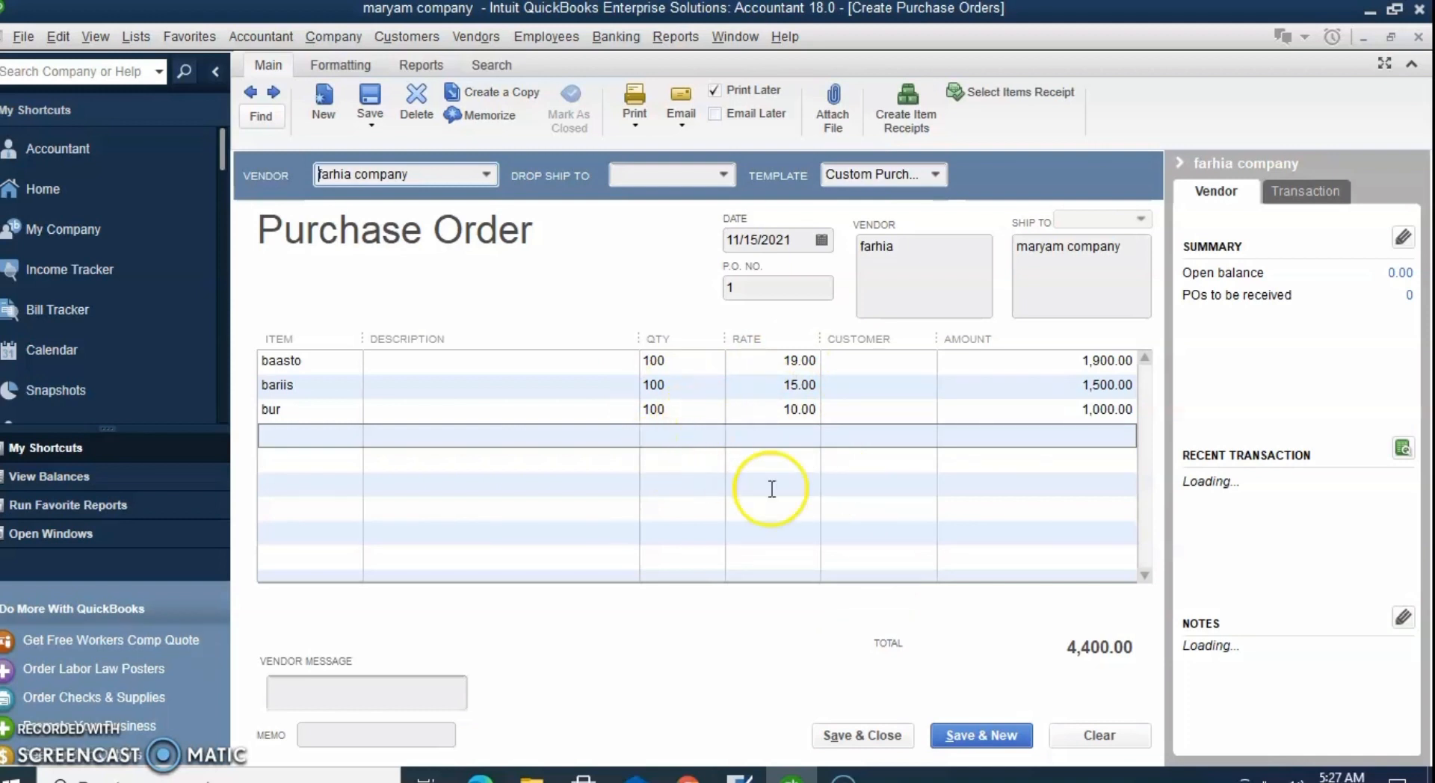
Save the purchase order to farhia company and close the purchase order form
left_click(969, 738)
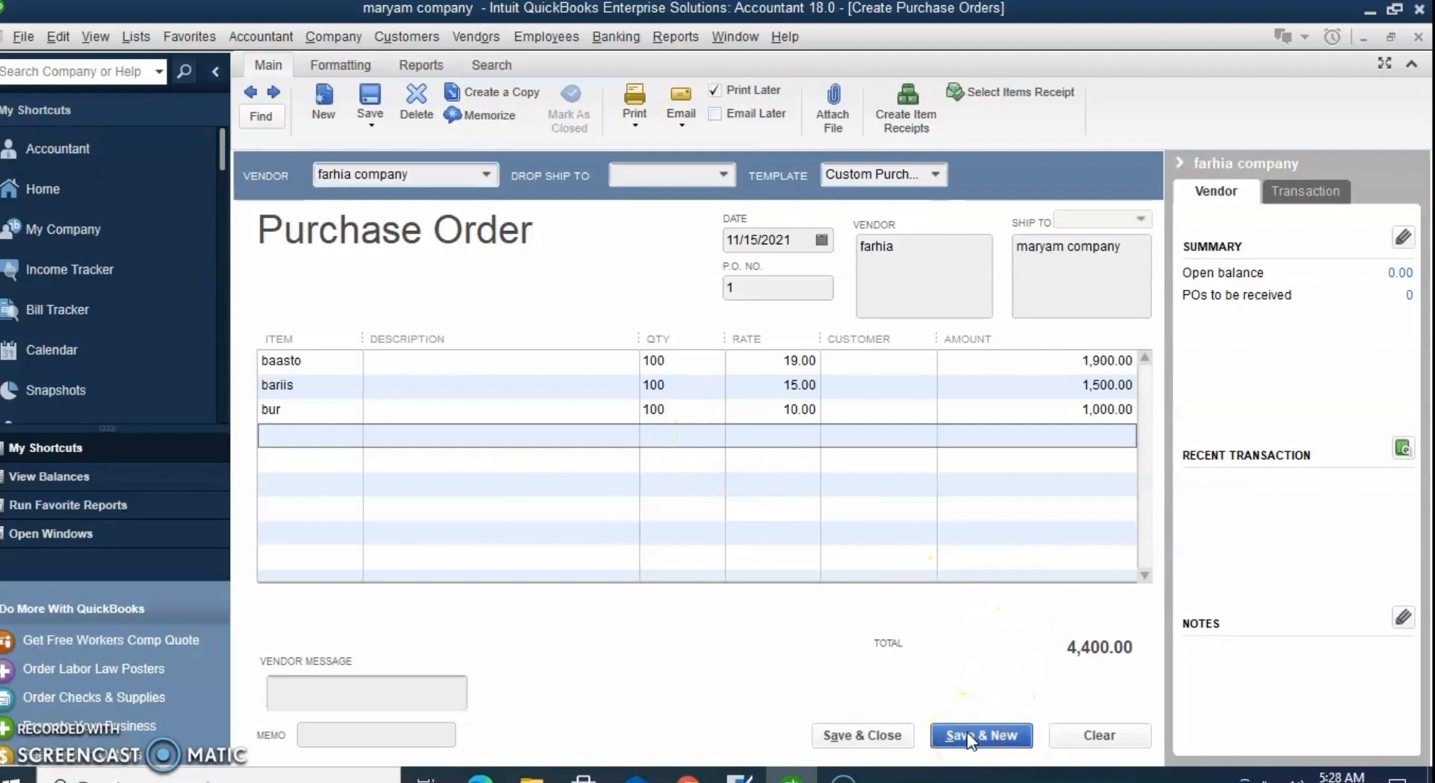
left_click(968, 736)
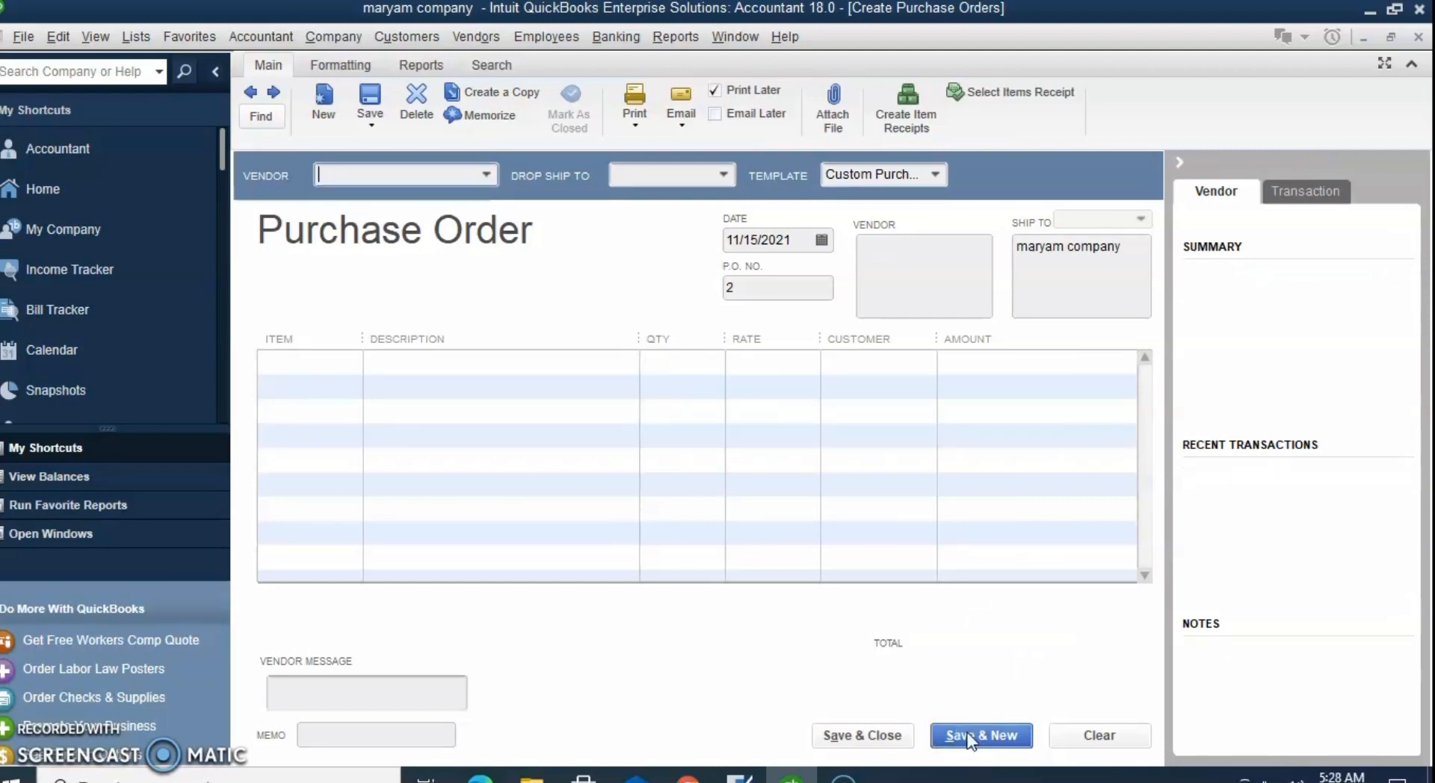
left_click(1418, 38)
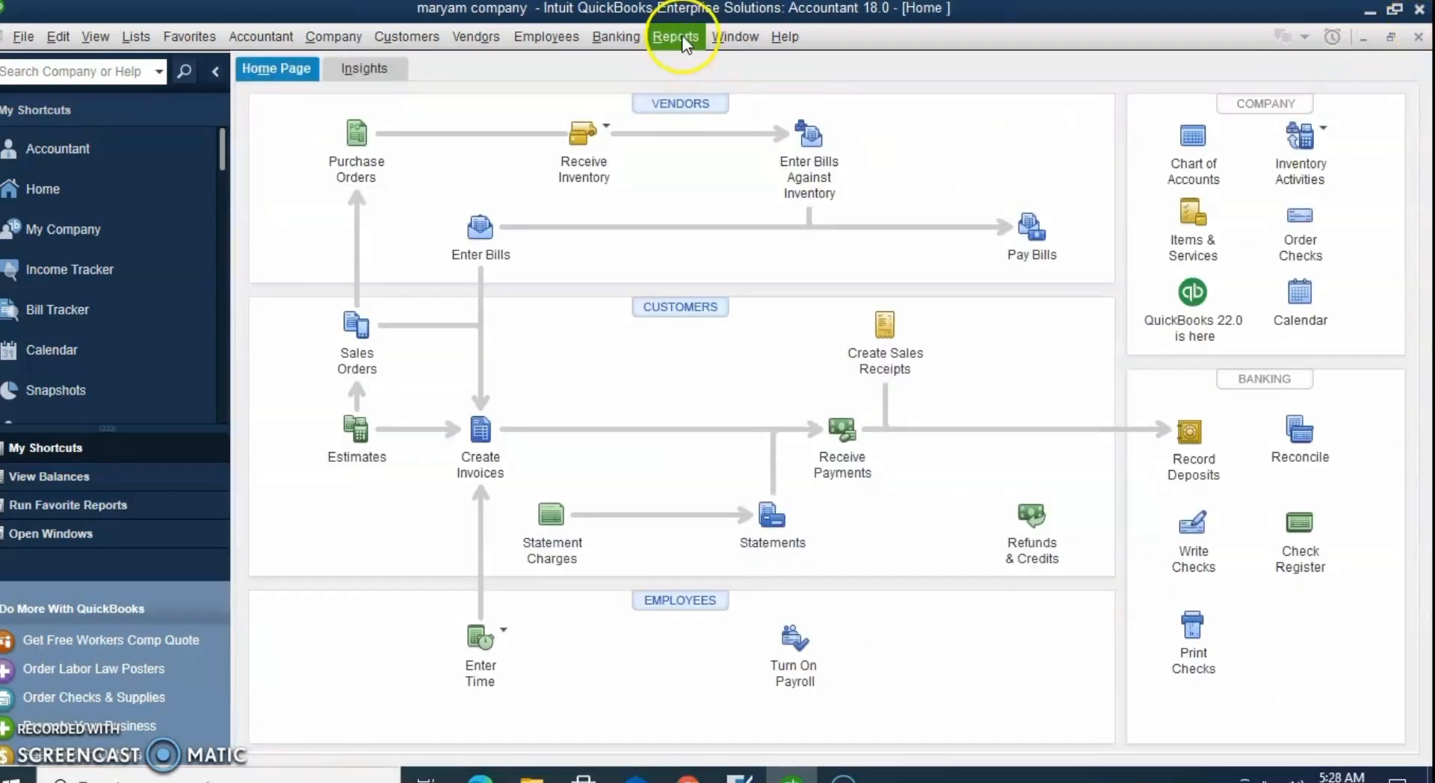
View the Inventory Valuation Detail report for this month to date, and close it
left_click(676, 36)
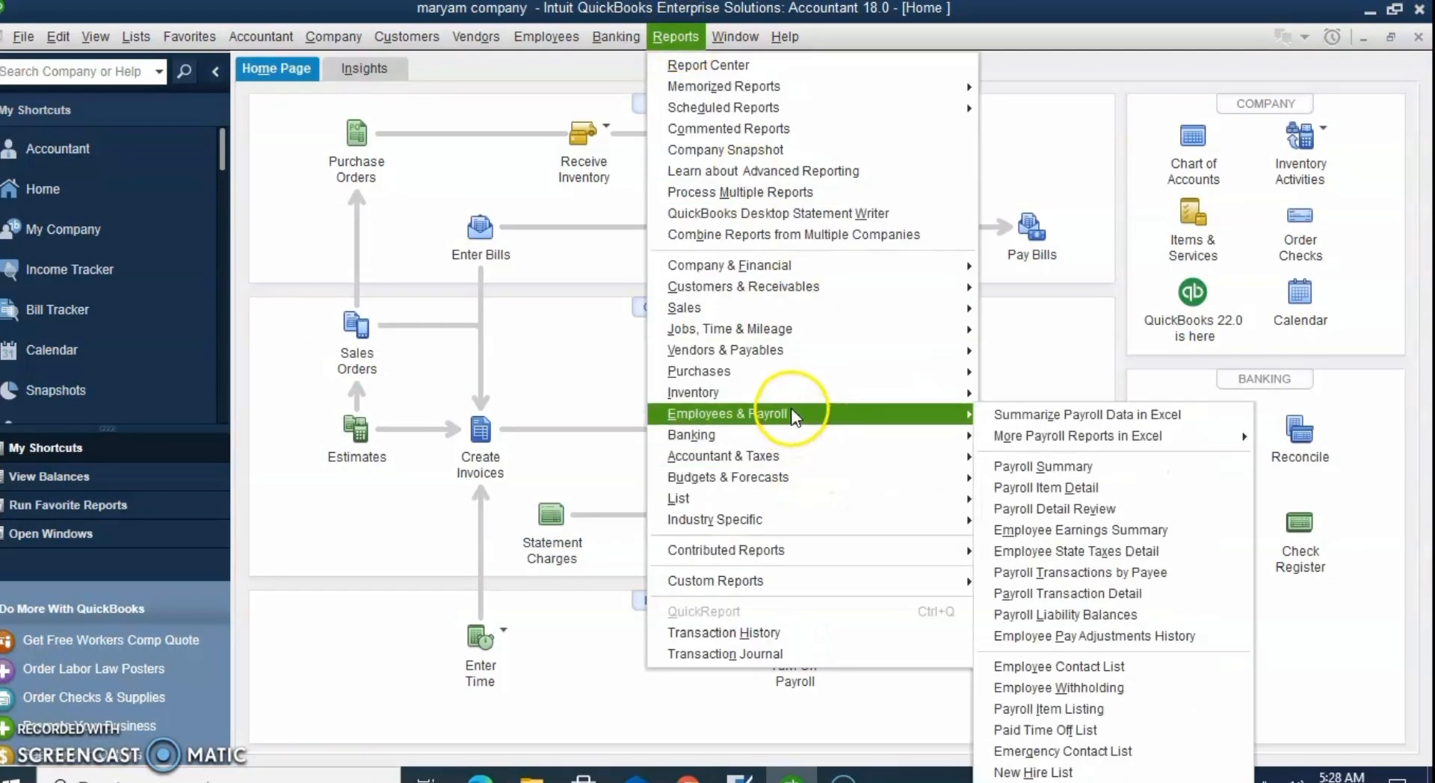
mouse_move(906, 396)
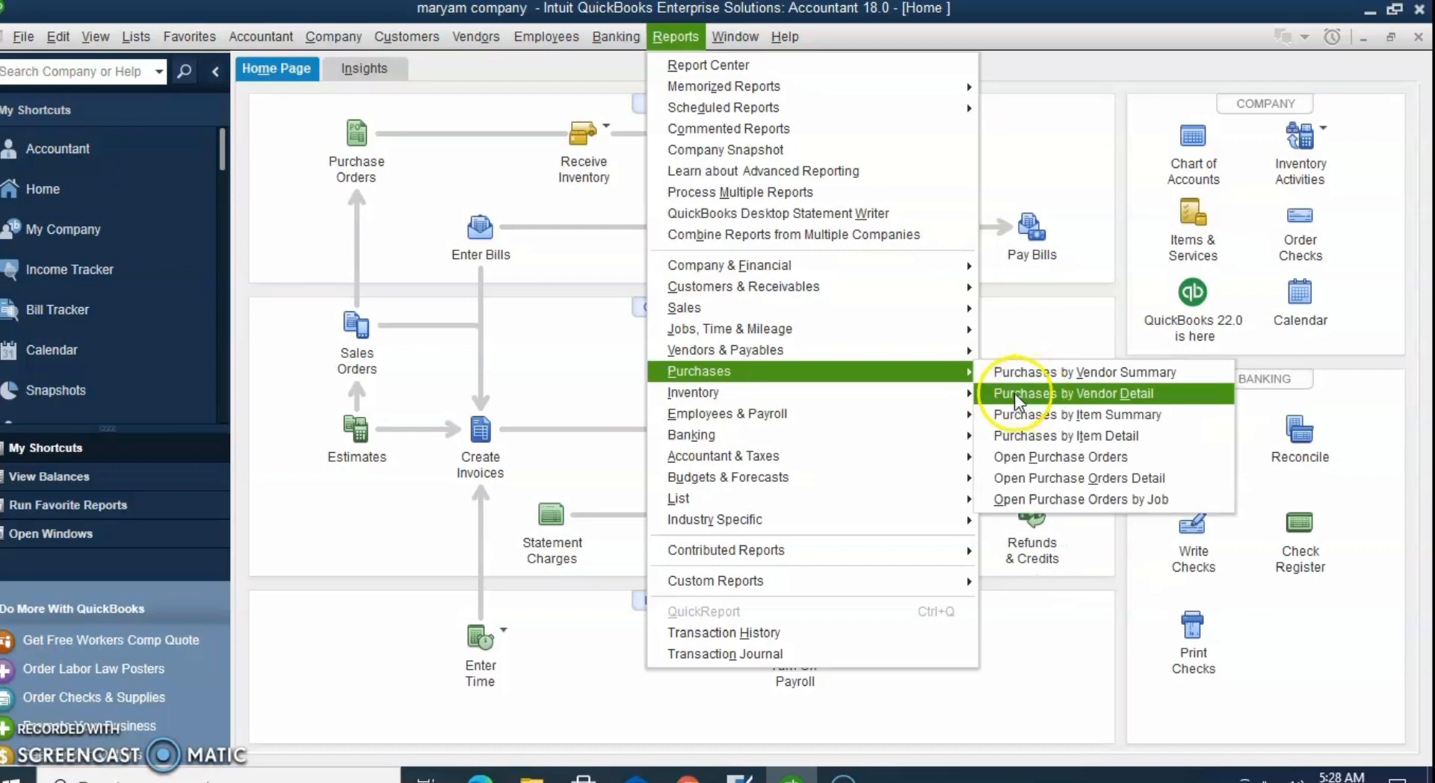
left_click(1023, 415)
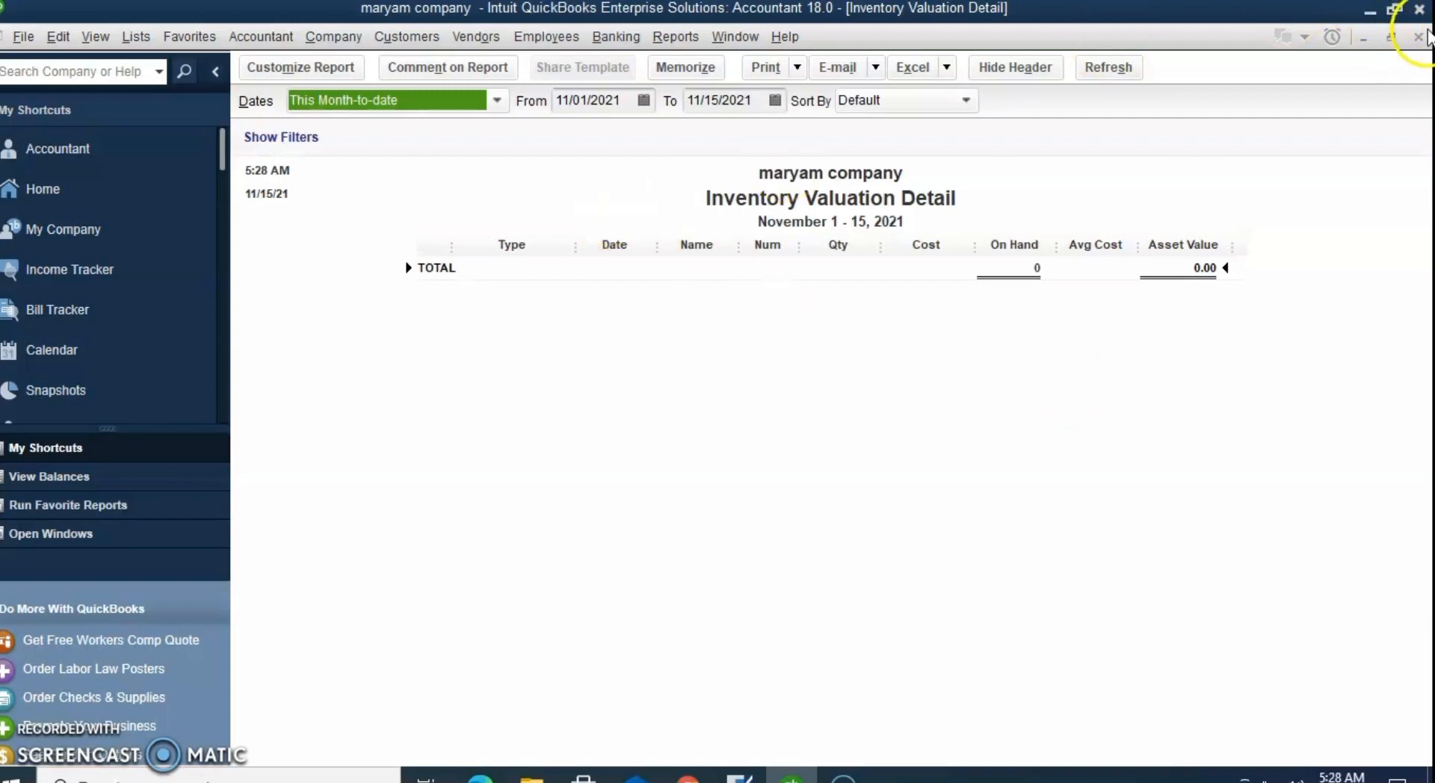
left_click(1418, 36)
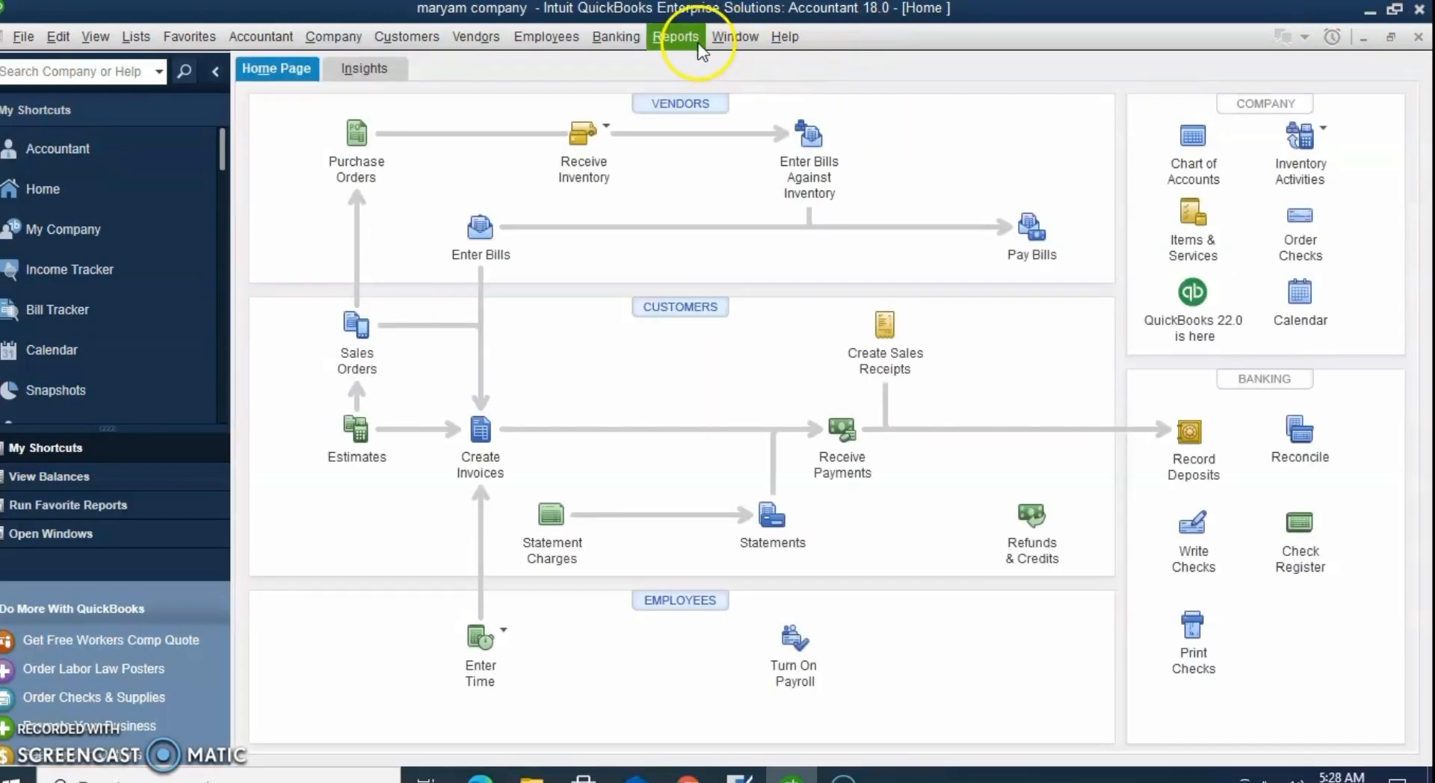
Open the Inventory Valuation Summary report to check the stock after ordering
left_click(674, 41)
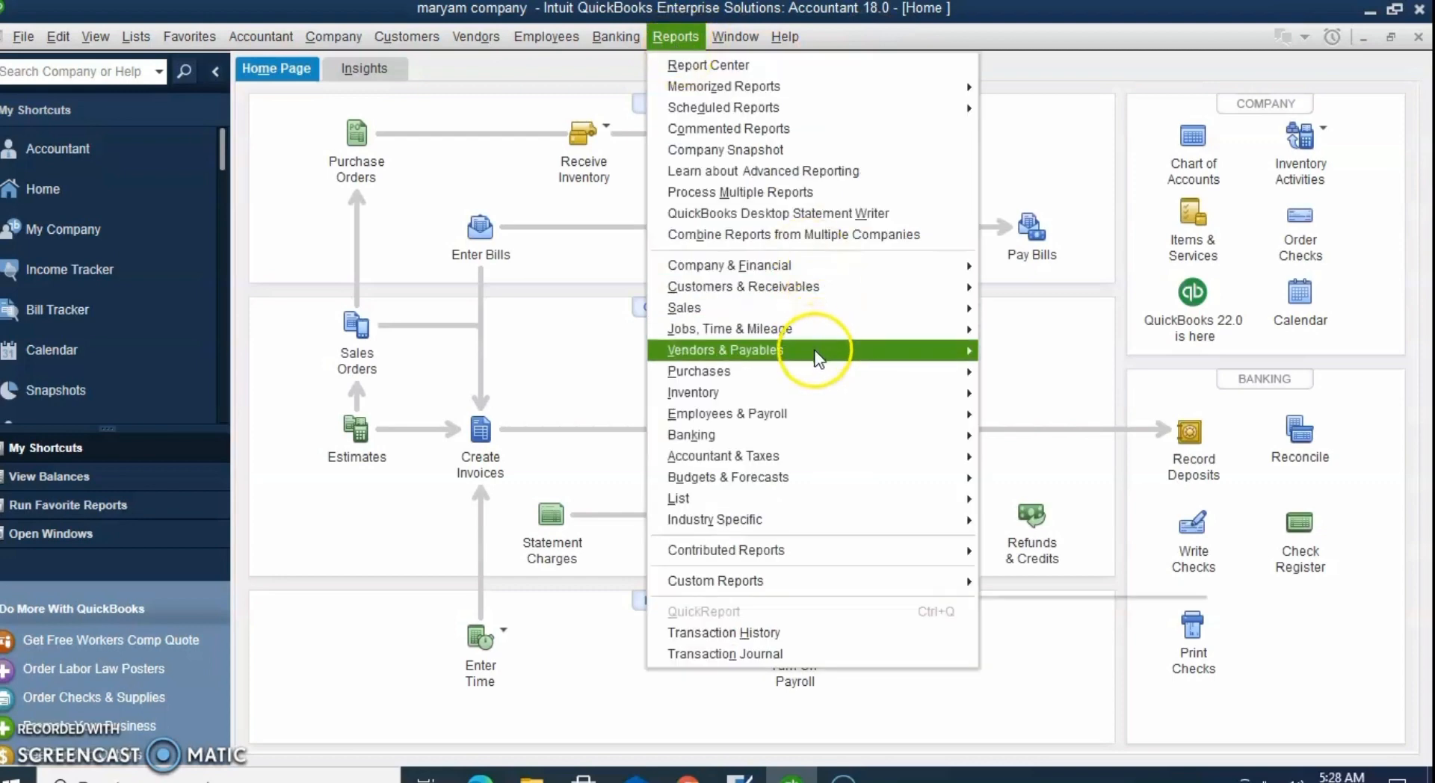
mouse_move(794, 391)
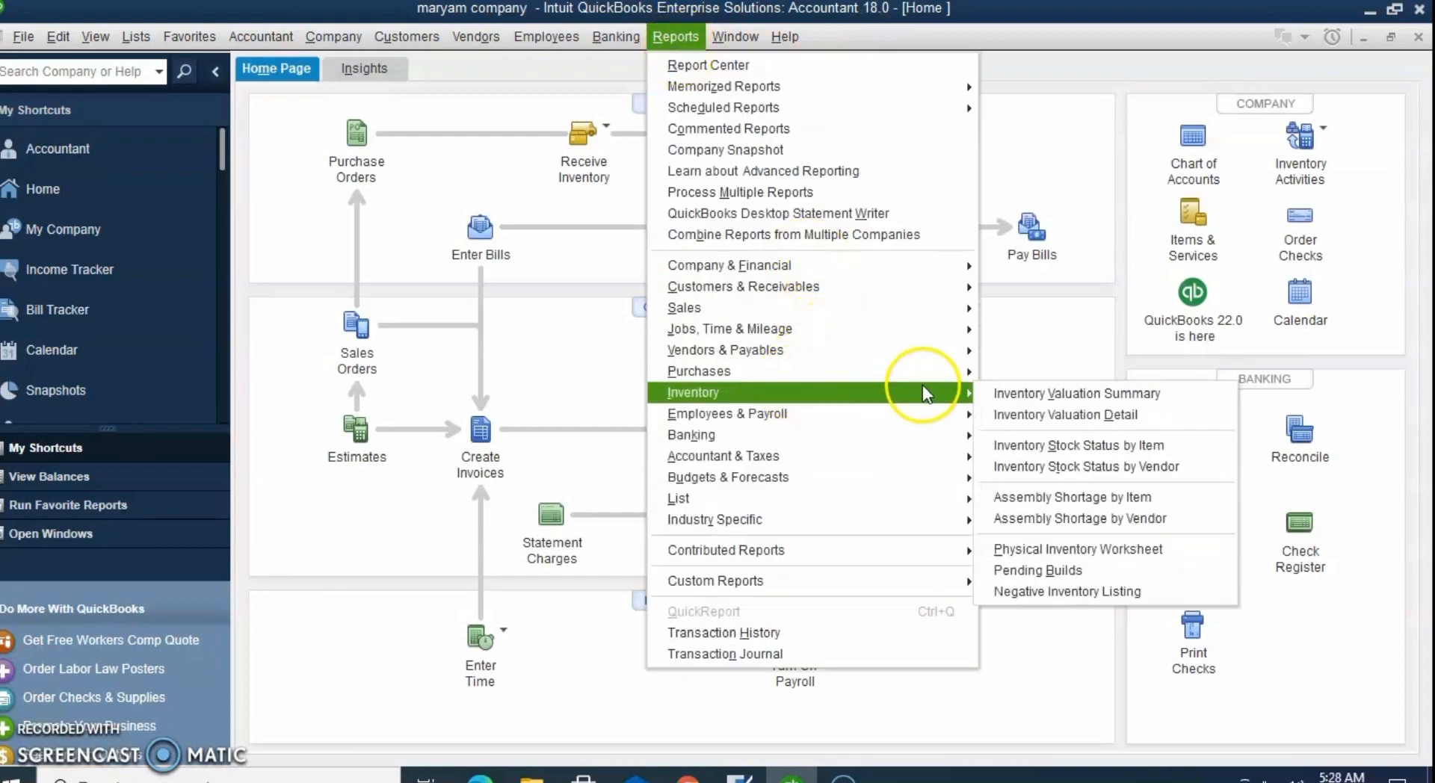
left_click(1009, 389)
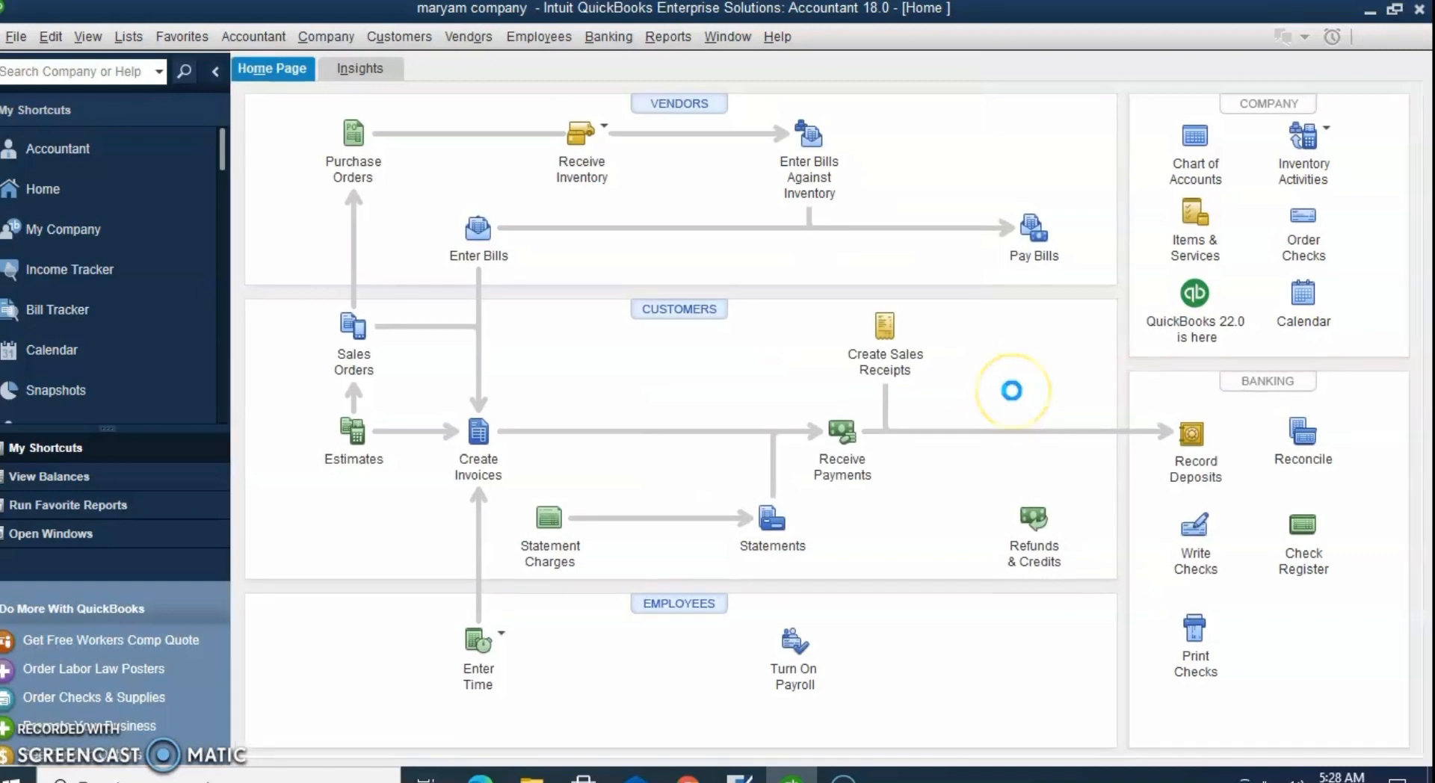